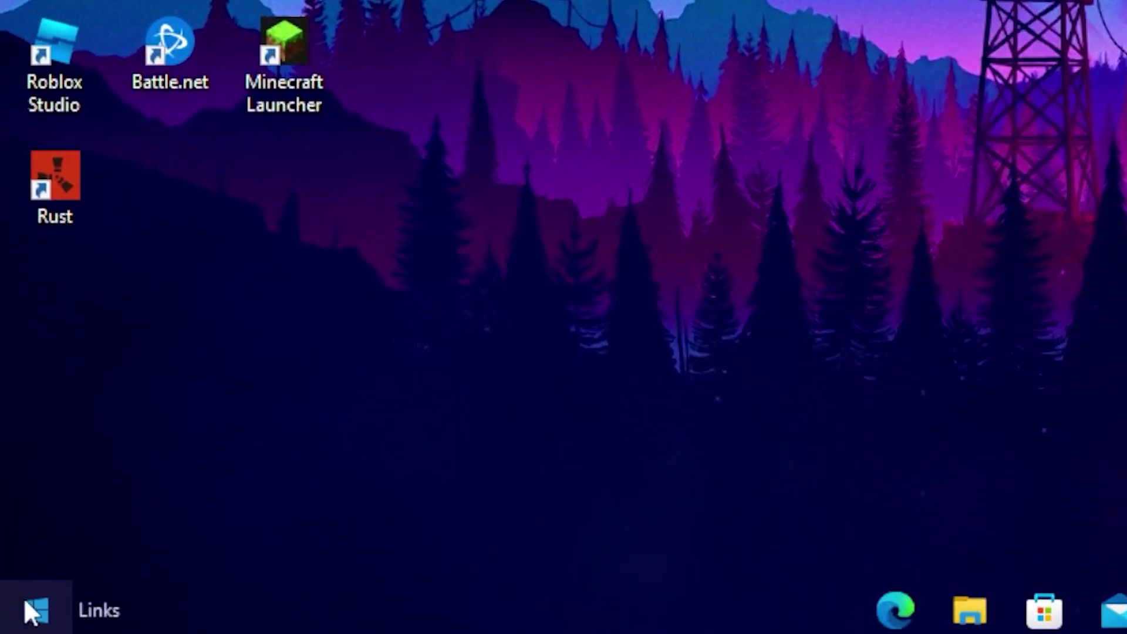
- Confirm the Xbox Game Bar toggle under Windows Settings > Gaming is Off
{"action": "left_click", "coordinate": [25, 600]}
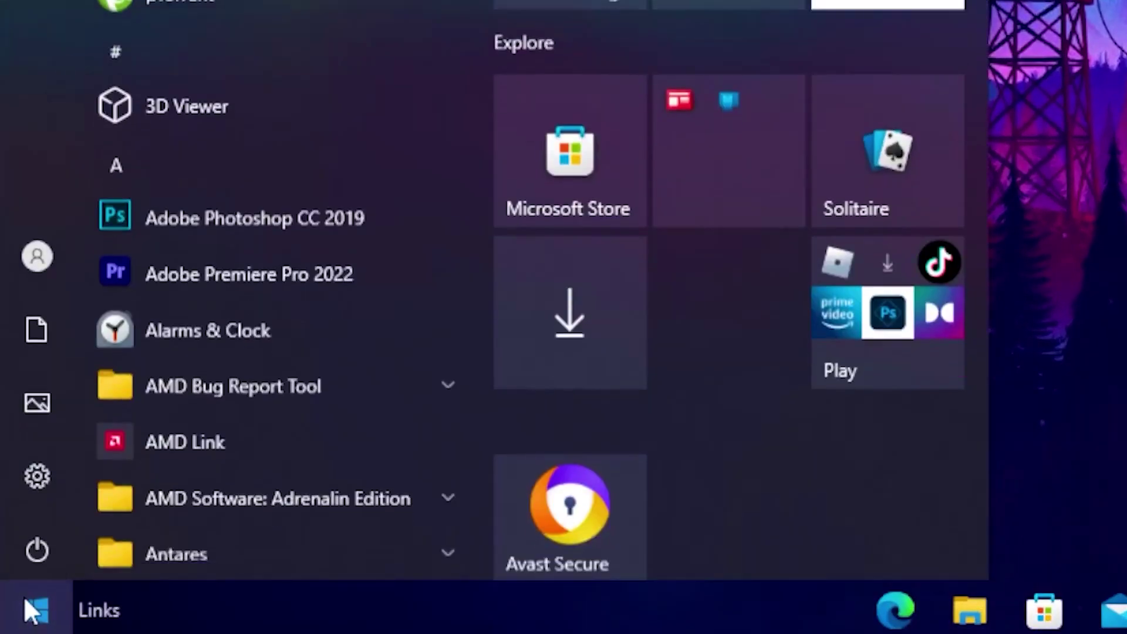
{"action": "left_click", "coordinate": [33, 498]}
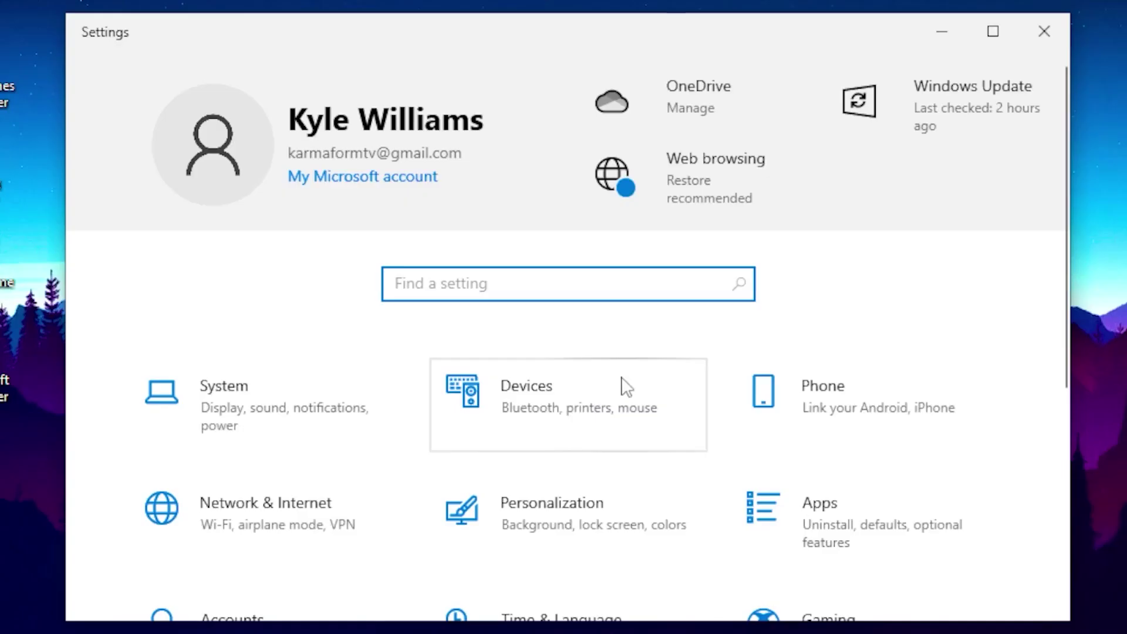
{"action": "scroll", "coordinate": [624, 390], "scroll_direction": "down", "scroll_amount": 4}
{"action": "left_click", "coordinate": [848, 397]}
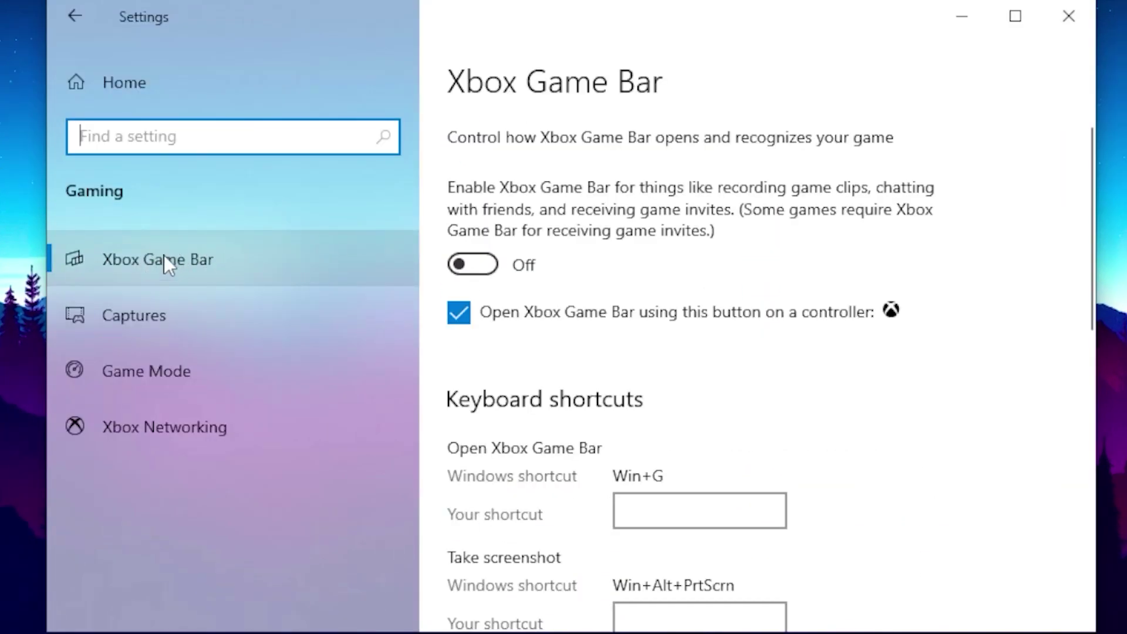
{"action": "left_click", "coordinate": [166, 260]}
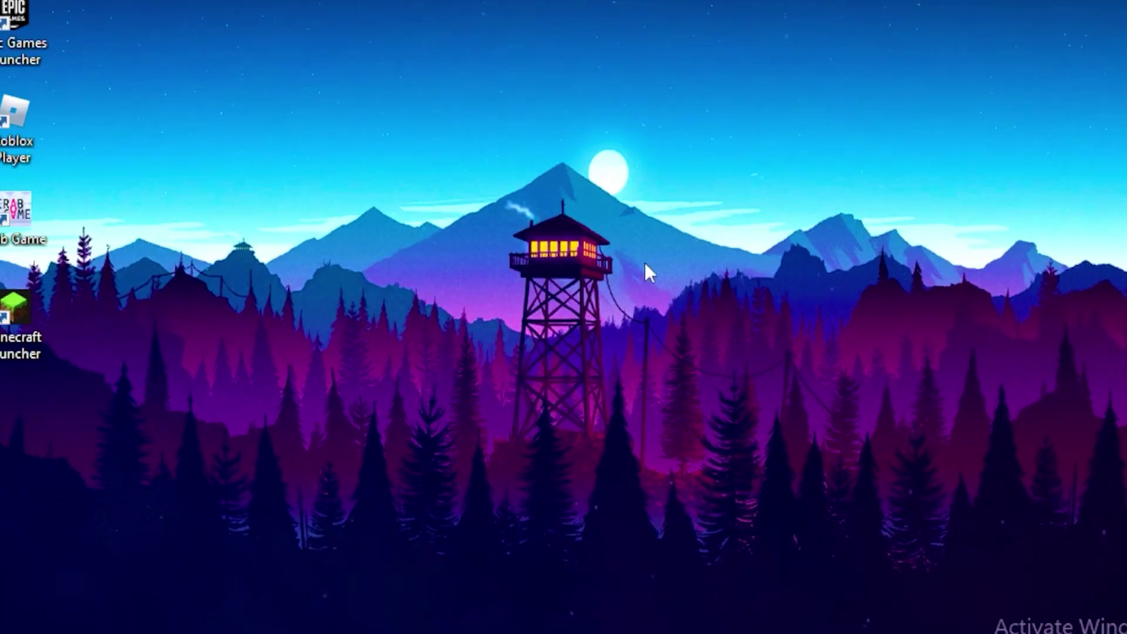
- Go from the desktop's Display settings to Graphics settings and start browsing for an app
{"action": "right_click", "coordinate": [575, 241]}
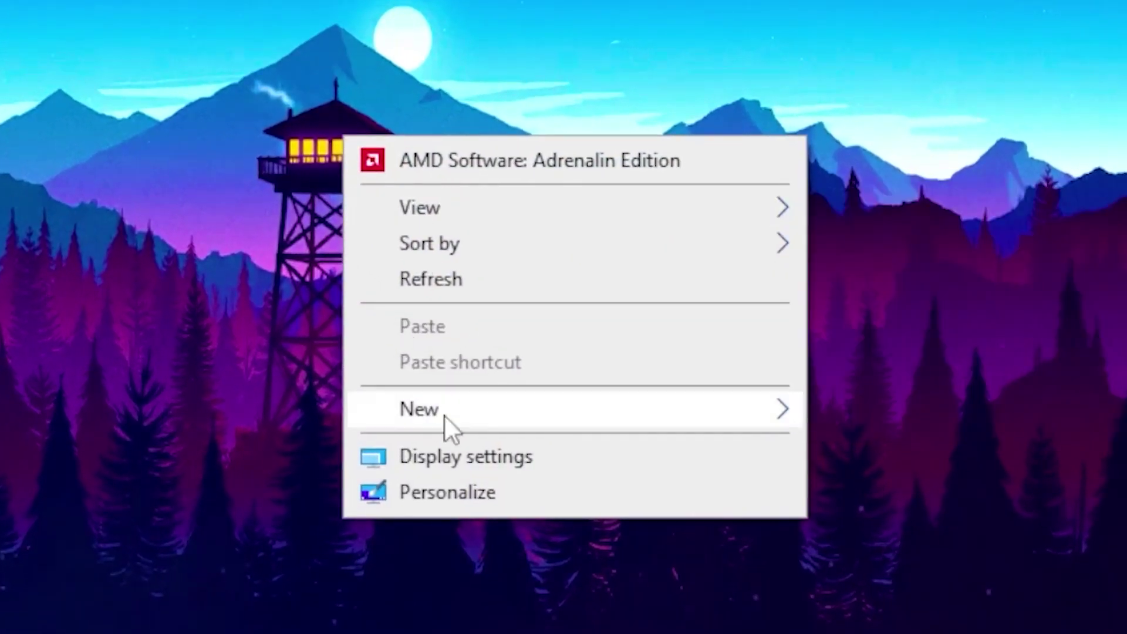
{"action": "left_click", "coordinate": [456, 467]}
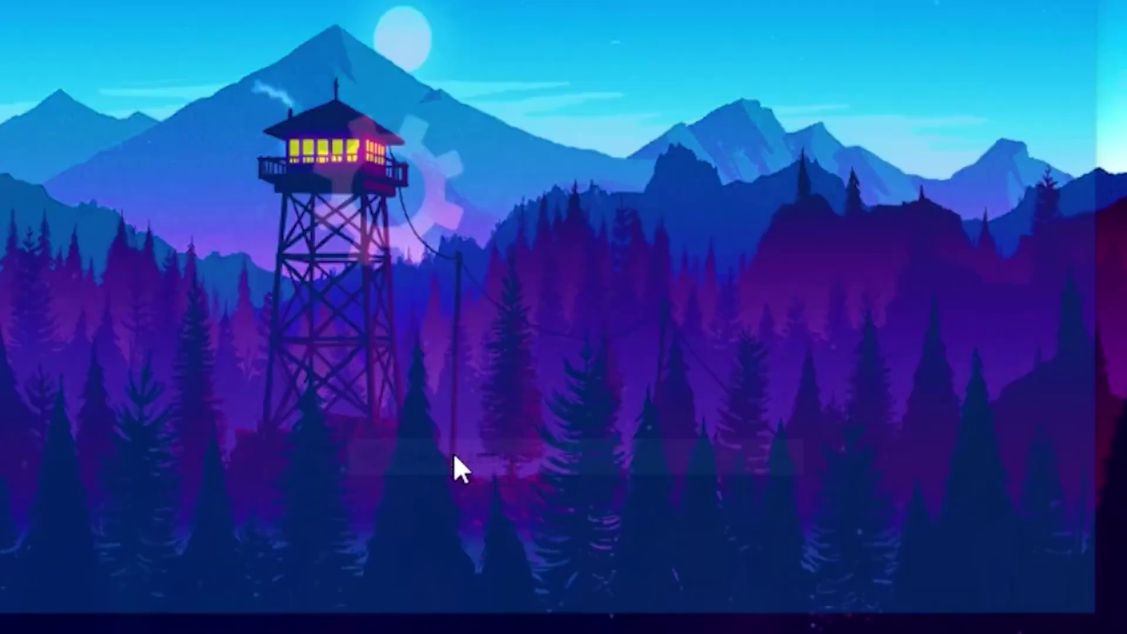
{"action": "scroll", "coordinate": [572, 329], "scroll_direction": "down", "scroll_amount": 10}
{"action": "scroll", "coordinate": [587, 470], "scroll_direction": "down", "scroll_amount": 1}
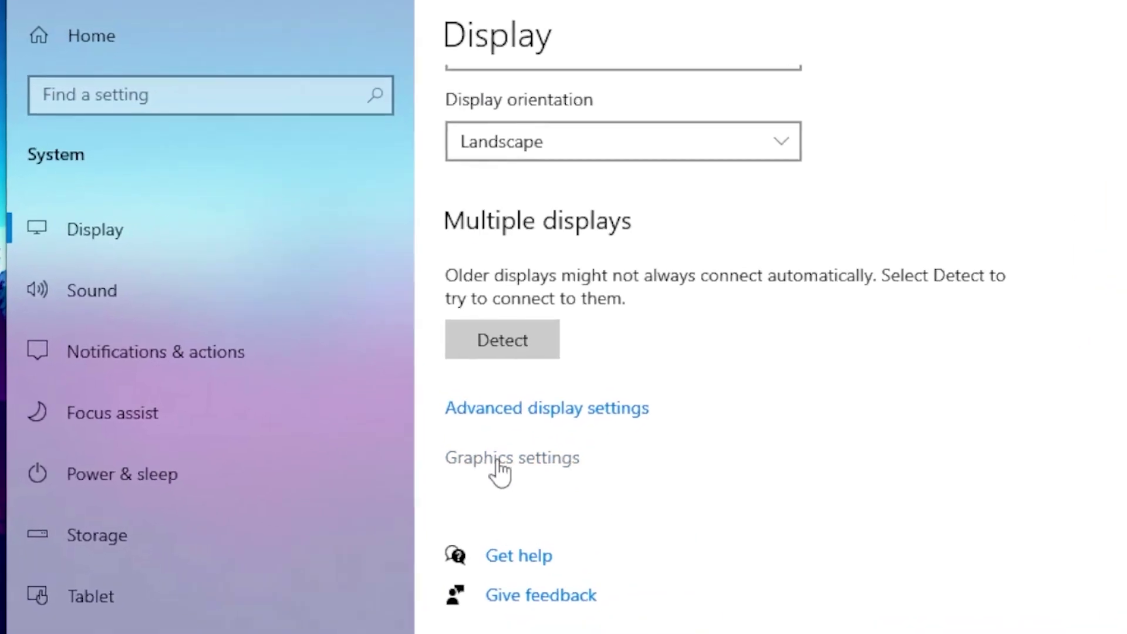
{"action": "left_click", "coordinate": [518, 448]}
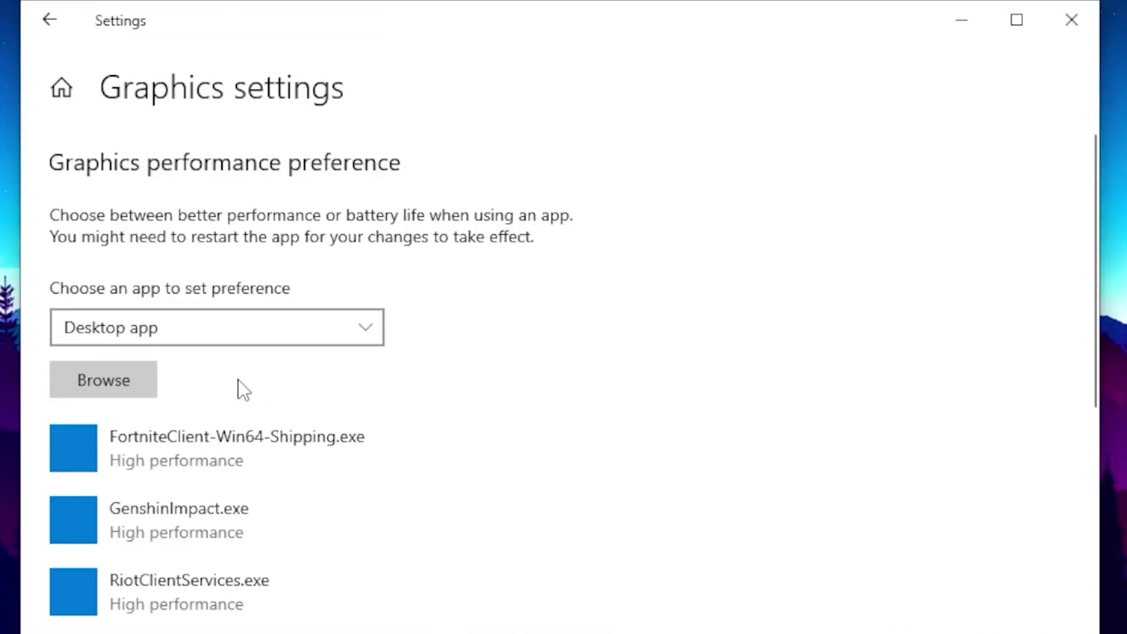
{"action": "left_click", "coordinate": [106, 380]}
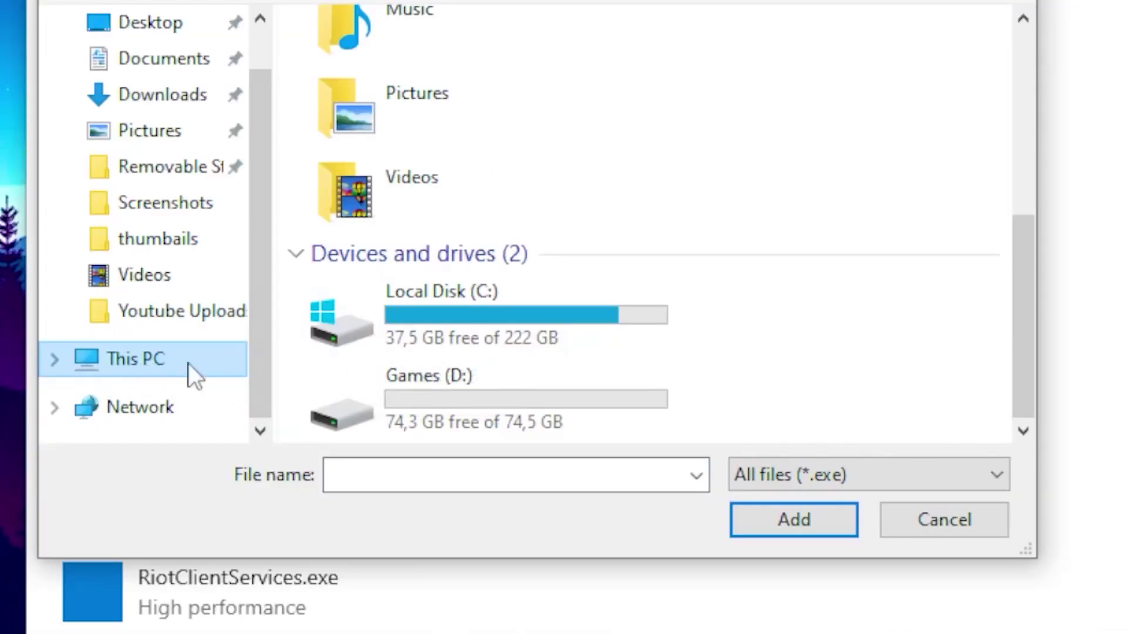
- Pick csgo.exe in C:\Program Files (x86)\Steam\steamapps\common\Counter-Strike Global Offensive
{"action": "double_click", "coordinate": [456, 312]}
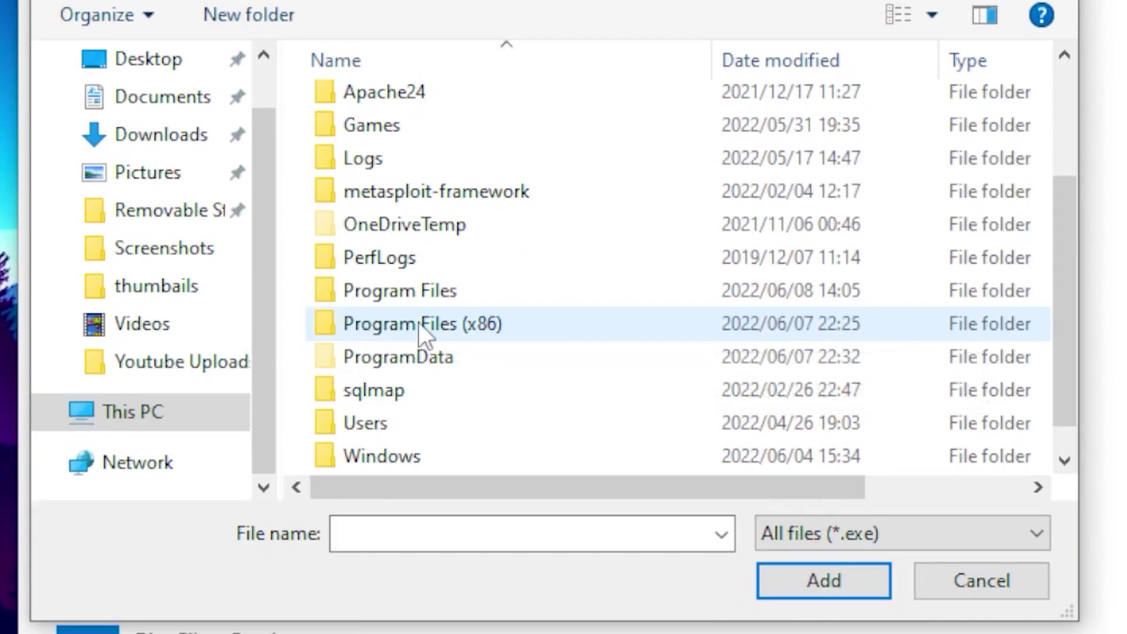
{"action": "double_click", "coordinate": [417, 322]}
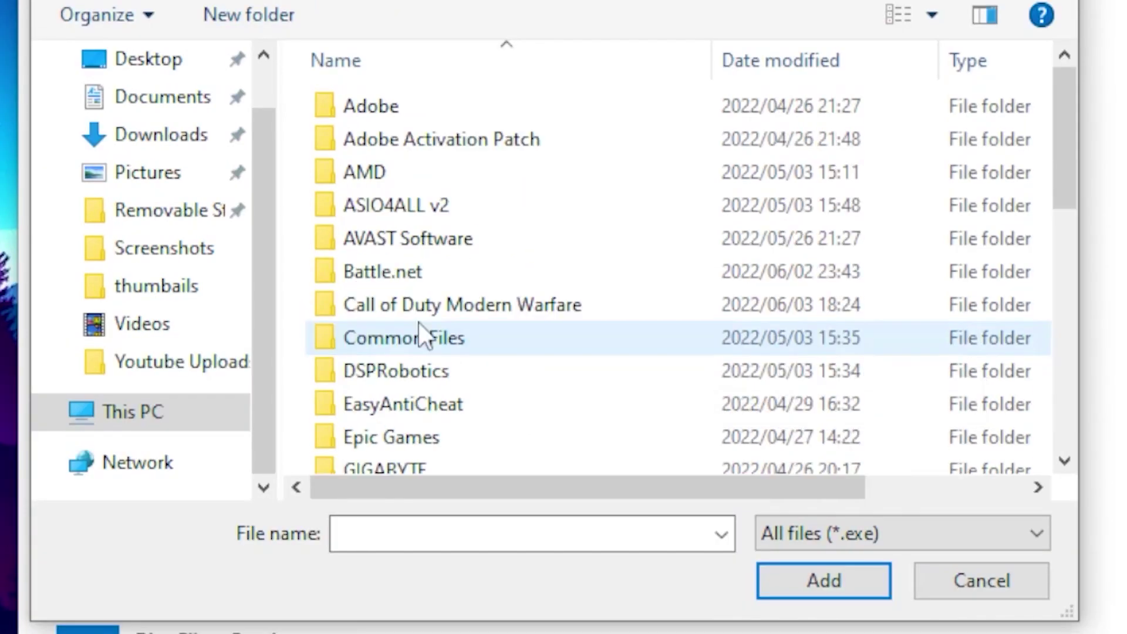
{"action": "scroll", "coordinate": [422, 364], "scroll_direction": "down", "scroll_amount": 4}
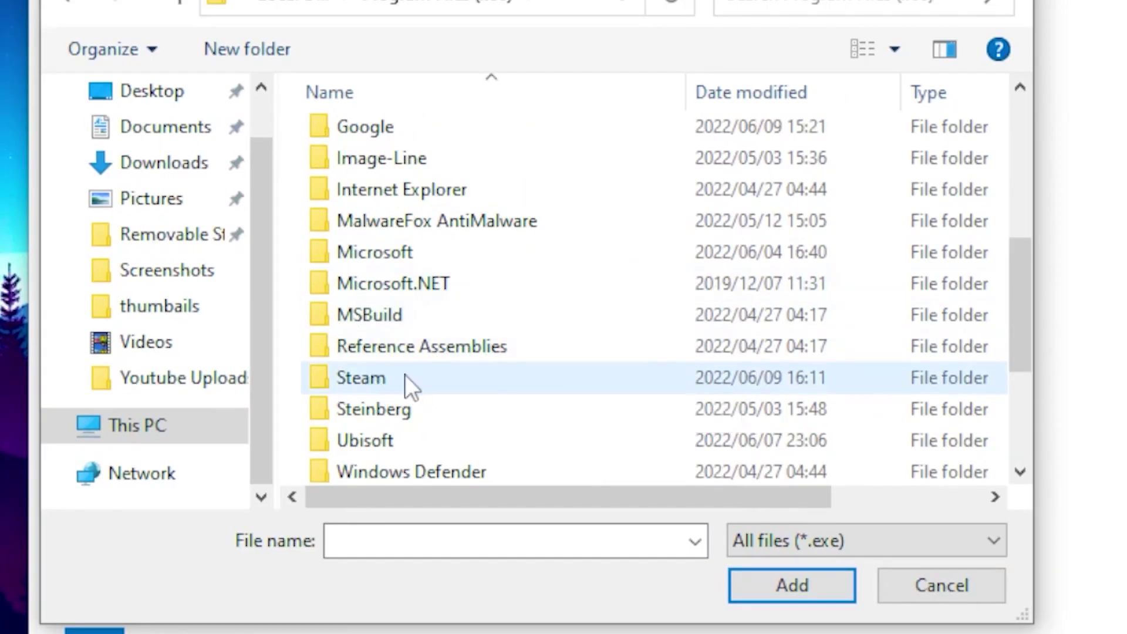
{"action": "double_click", "coordinate": [405, 377]}
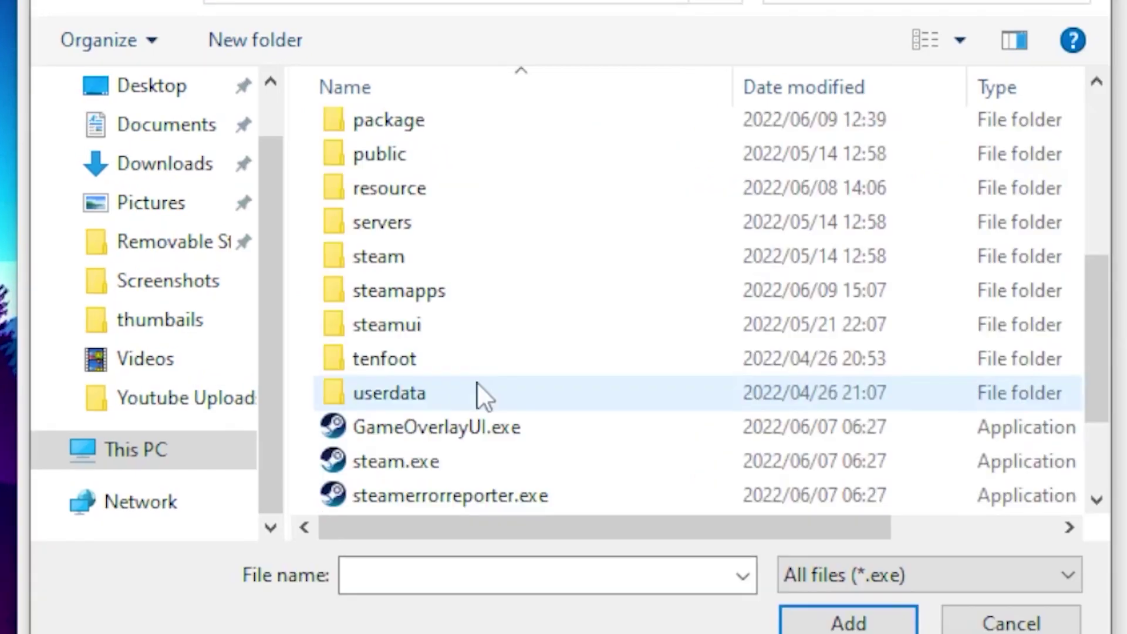
{"action": "left_click", "coordinate": [394, 282]}
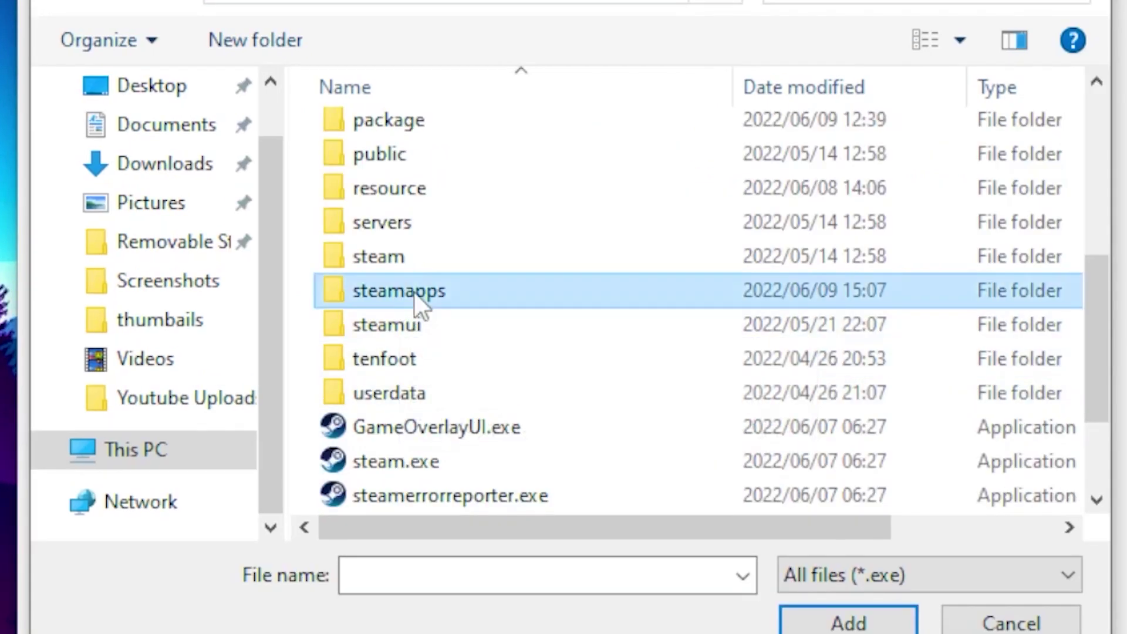
{"action": "double_click", "coordinate": [418, 292]}
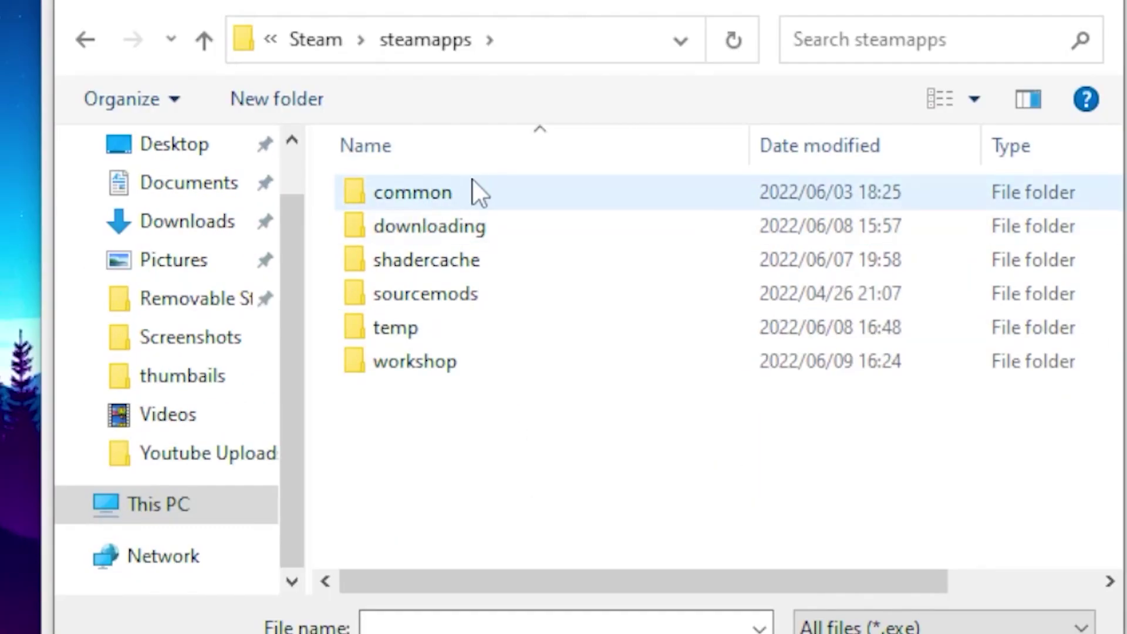
{"action": "double_click", "coordinate": [473, 183]}
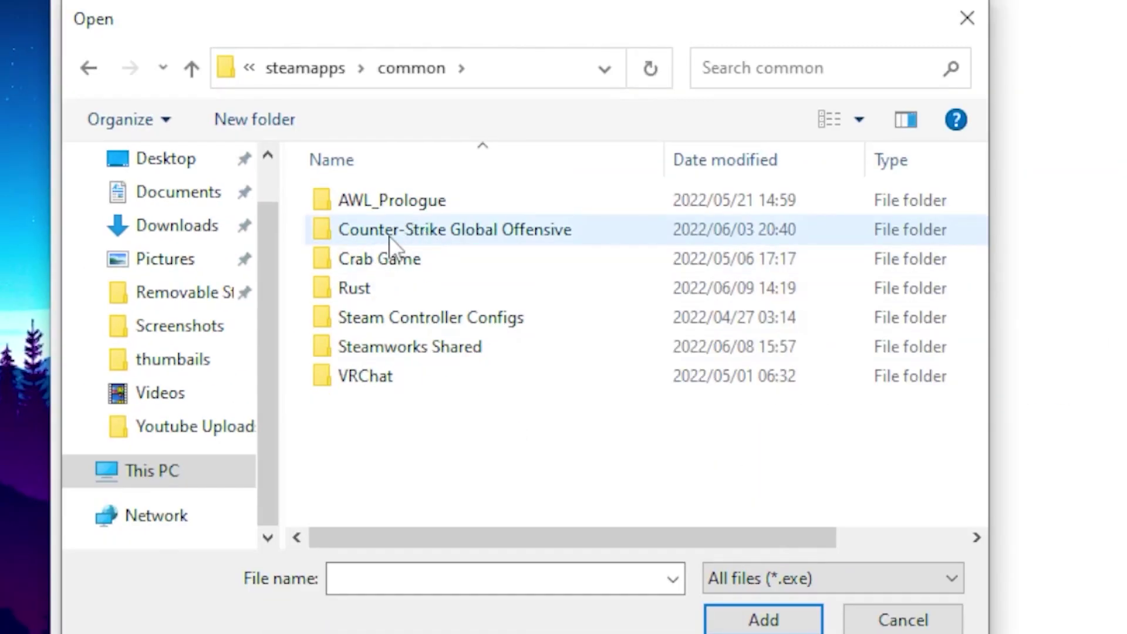
{"action": "double_click", "coordinate": [464, 231]}
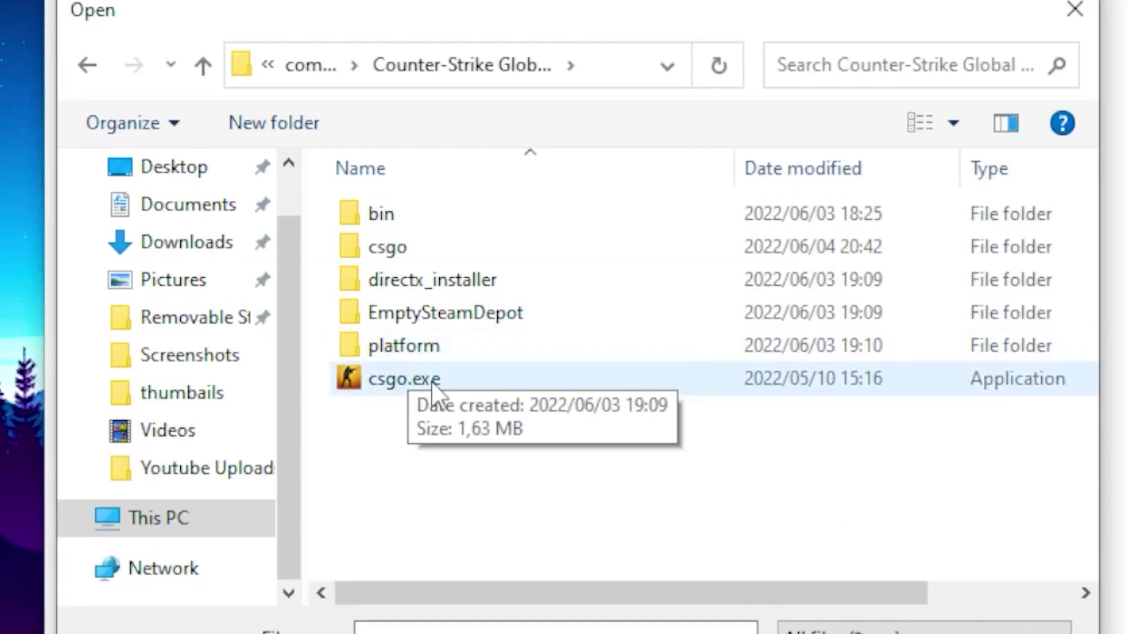
{"action": "left_click", "coordinate": [493, 380]}
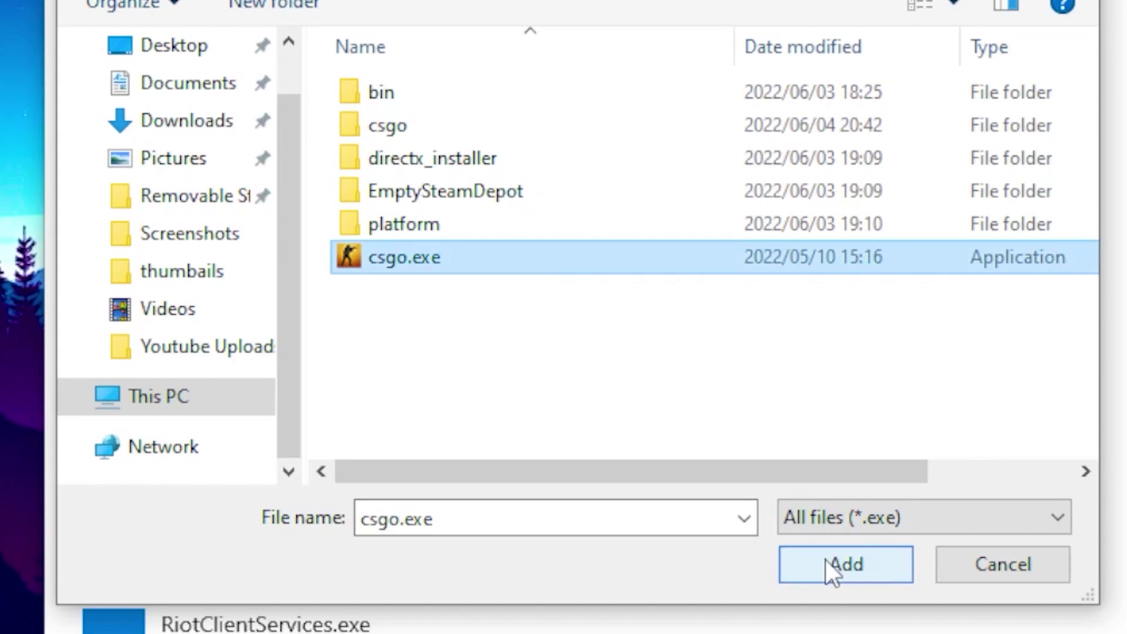
- Add csgo.exe to the graphics preference list and bring up its preference options
{"action": "left_click", "coordinate": [835, 566]}
{"action": "left_click", "coordinate": [184, 516]}
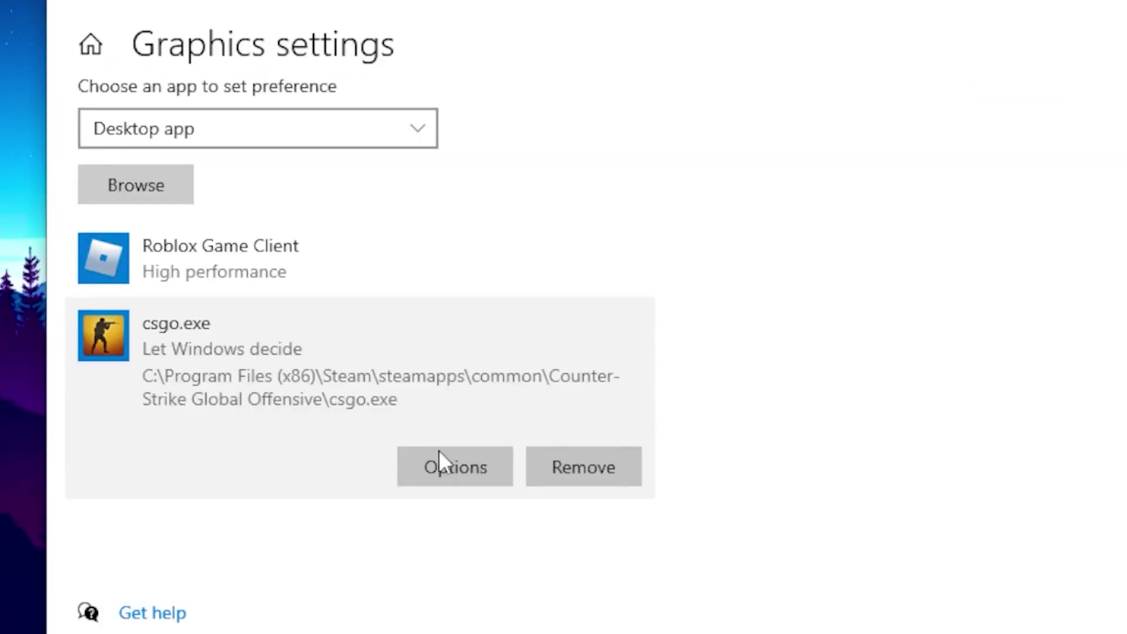
{"action": "left_click", "coordinate": [448, 462]}
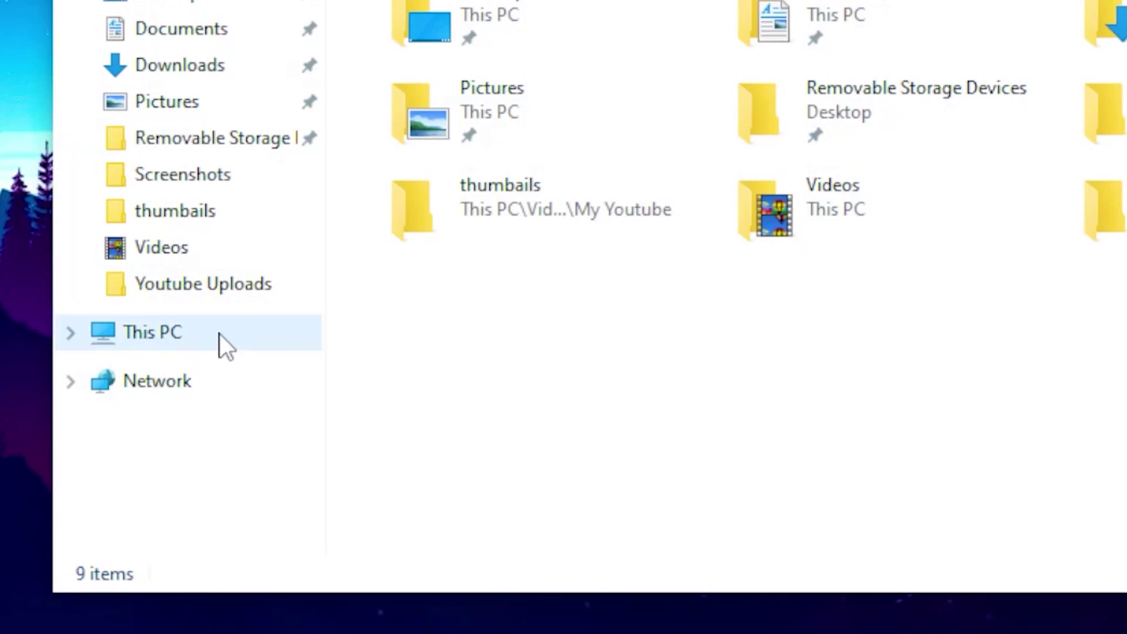
- Open Properties for csgo.exe in C:\Program Files (x86)\Steam\steamapps\common\Counter-Strike Global Offensive
{"action": "left_click", "coordinate": [220, 333]}
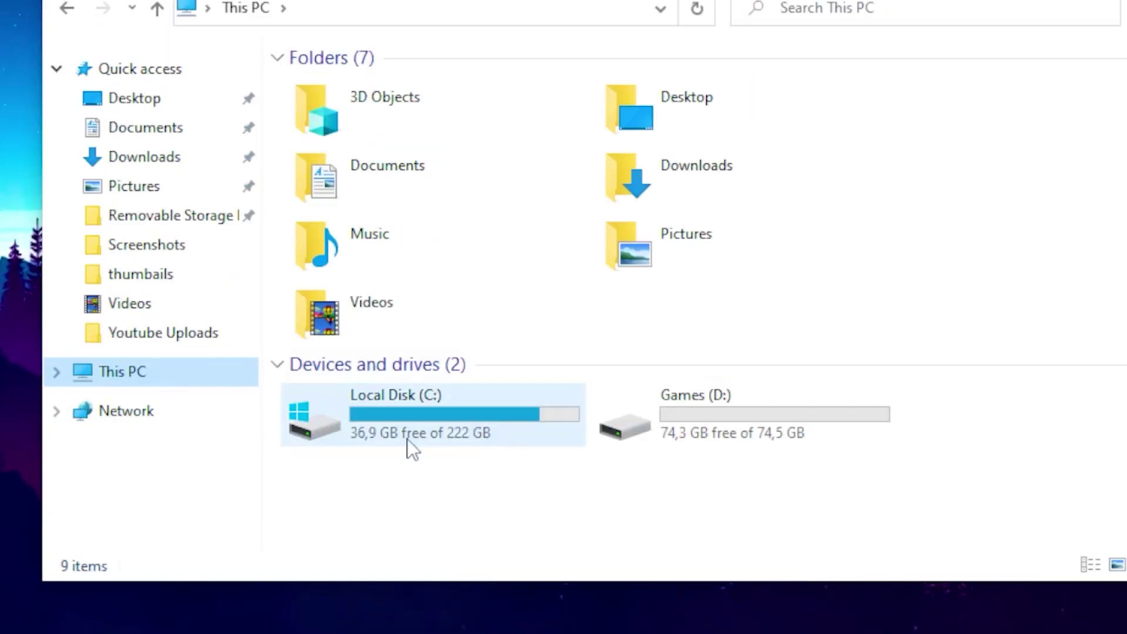
{"action": "double_click", "coordinate": [512, 386]}
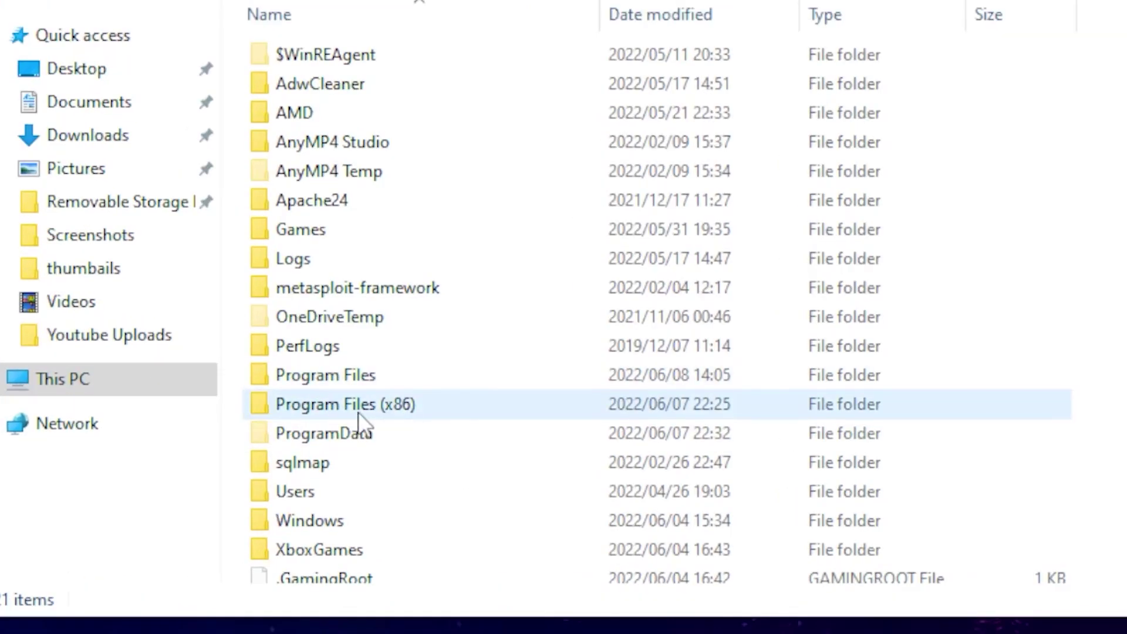
{"action": "double_click", "coordinate": [329, 405]}
{"action": "scroll", "coordinate": [520, 279], "scroll_direction": "down", "scroll_amount": 4}
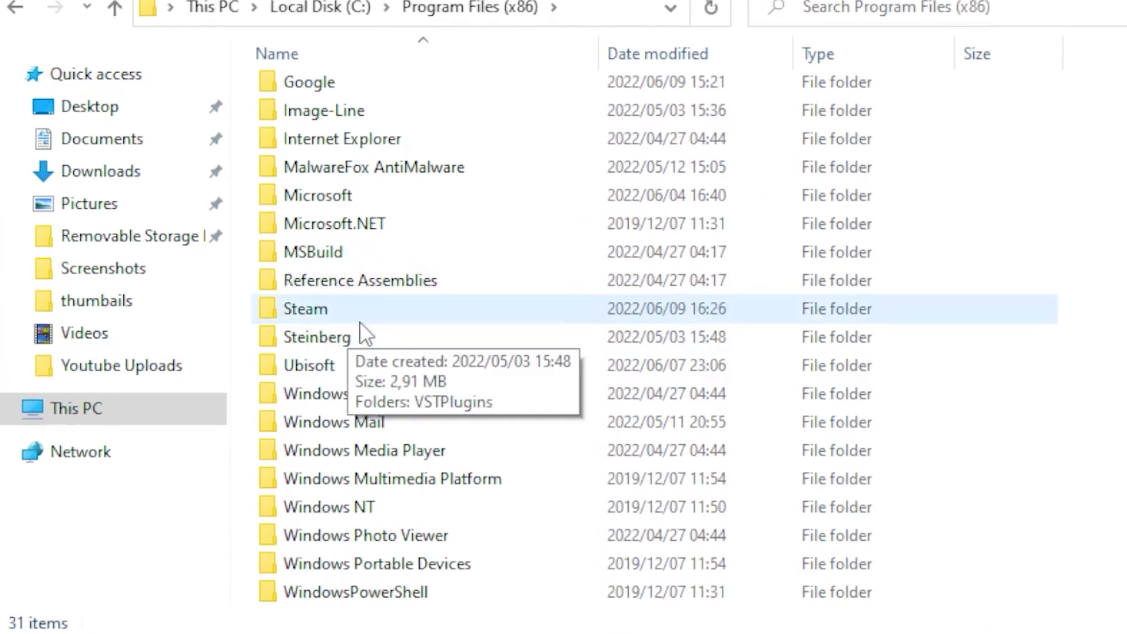
{"action": "double_click", "coordinate": [351, 312]}
{"action": "scroll", "coordinate": [411, 228], "scroll_direction": "down", "scroll_amount": 4}
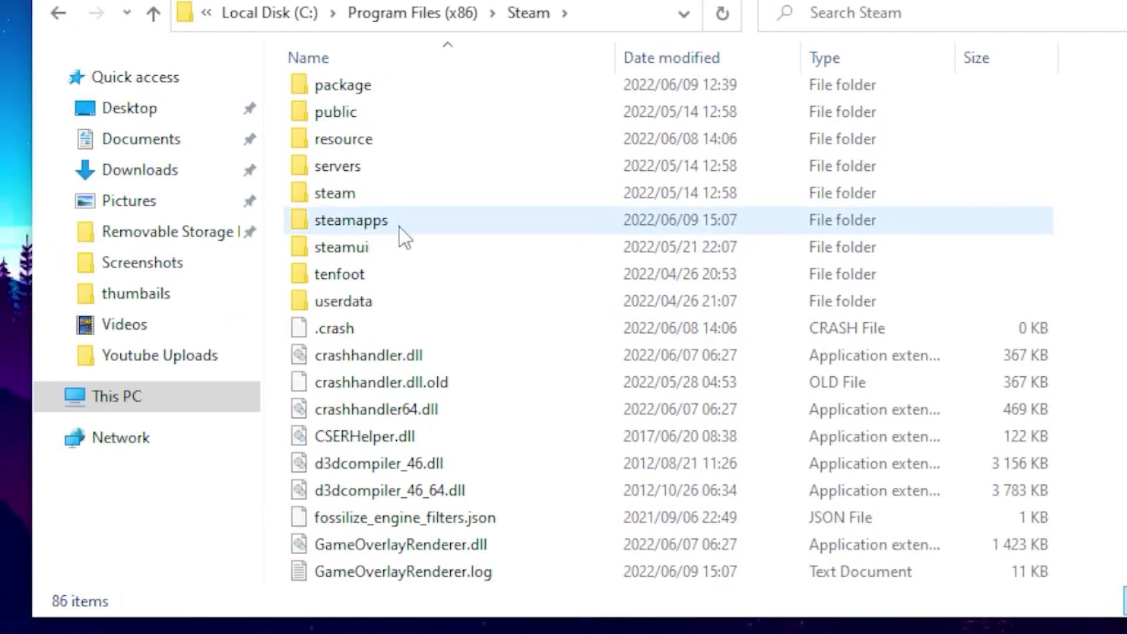
{"action": "double_click", "coordinate": [384, 221]}
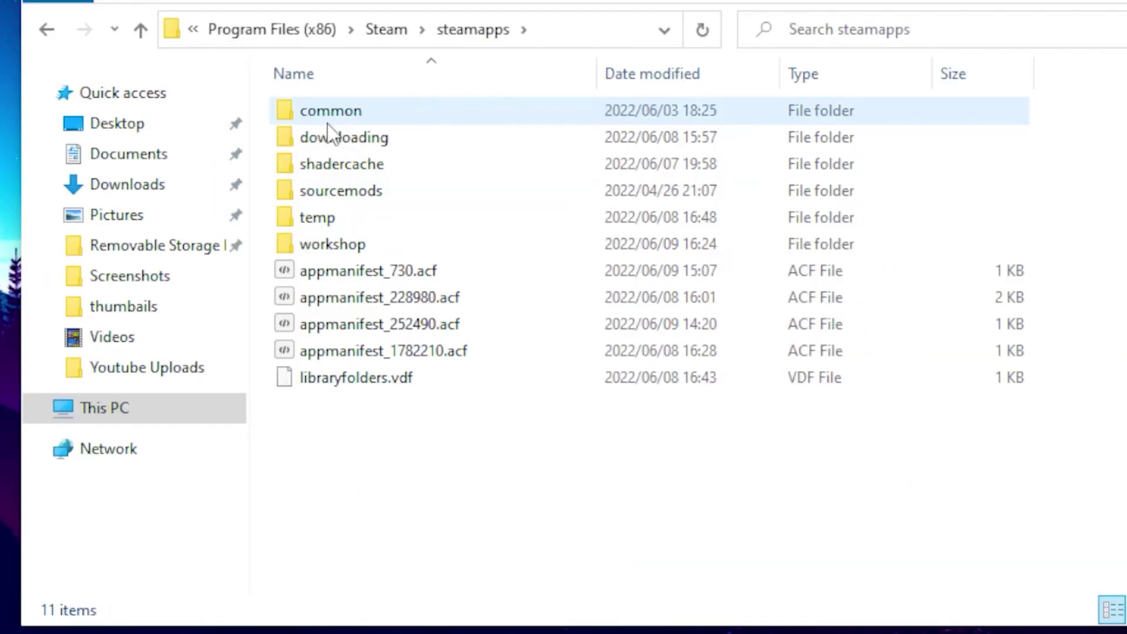
{"action": "double_click", "coordinate": [357, 111]}
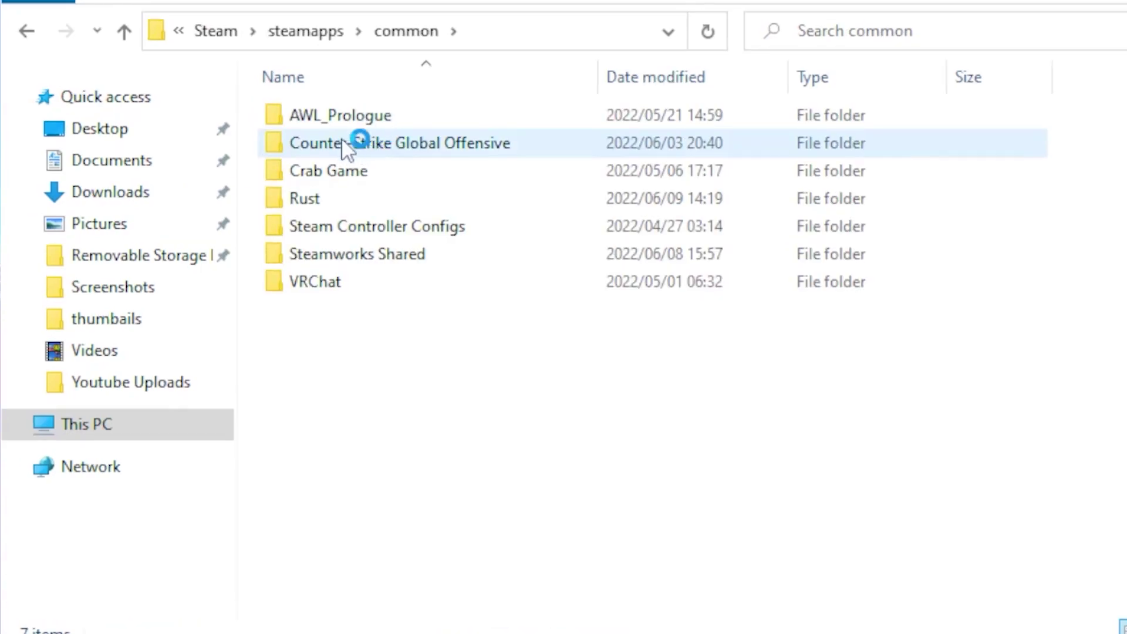
{"action": "double_click", "coordinate": [336, 144]}
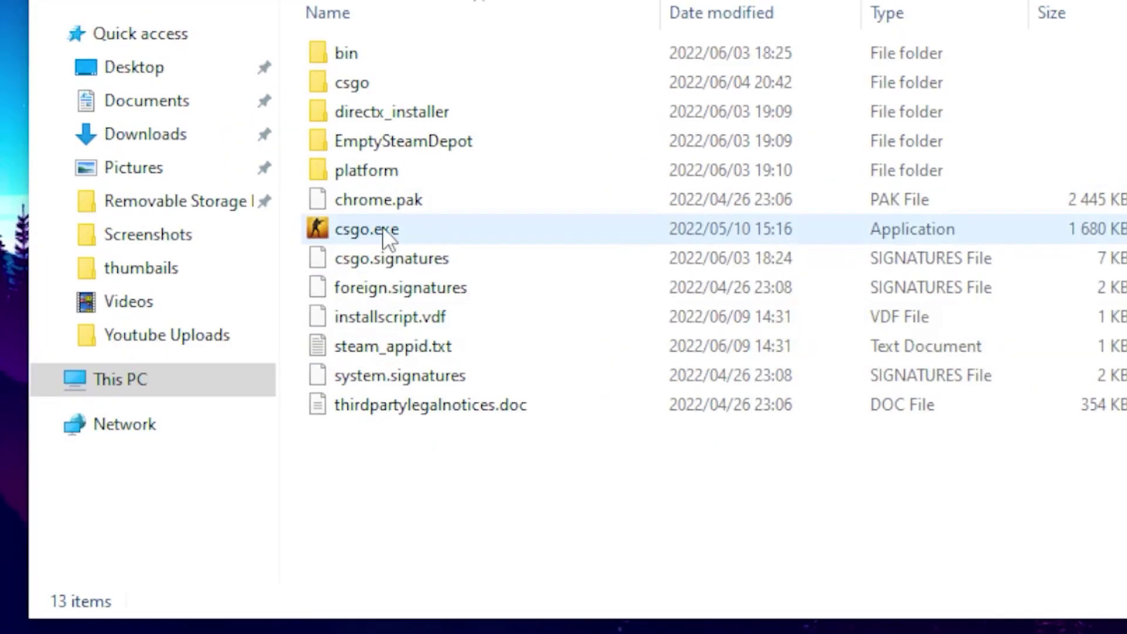
{"action": "right_click", "coordinate": [382, 227]}
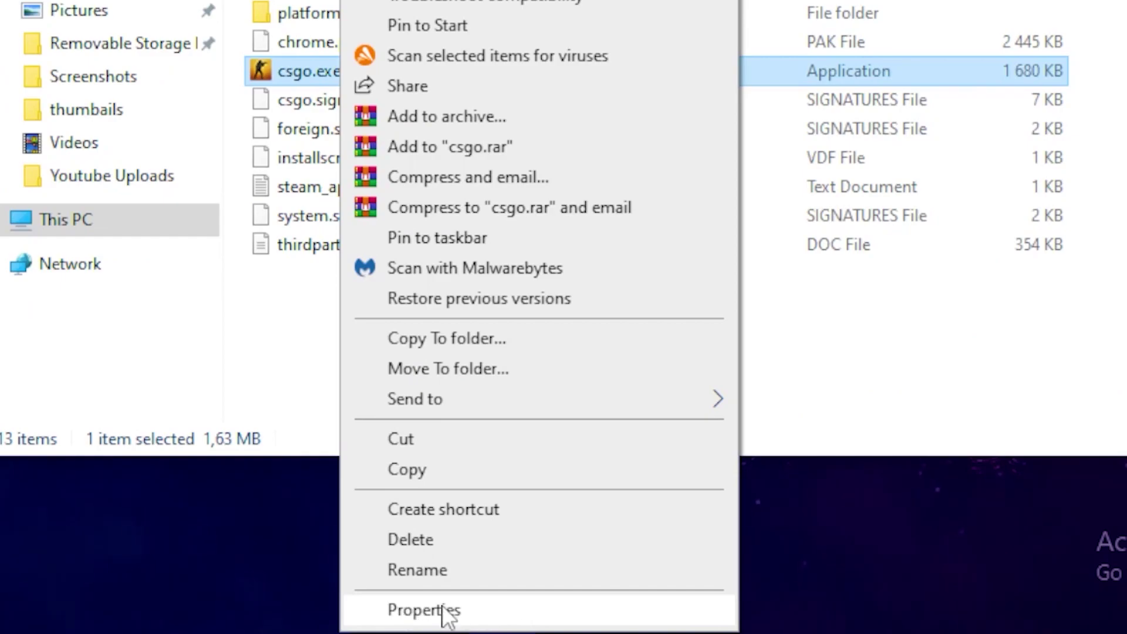
{"action": "left_click", "coordinate": [445, 611]}
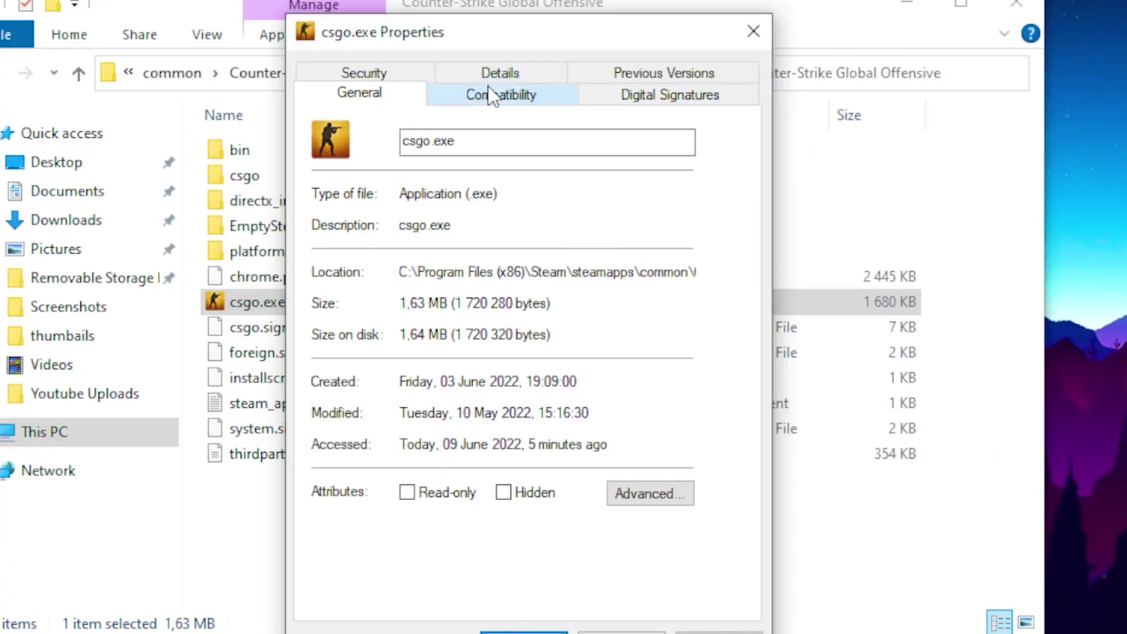
- Disable fullscreen optimizations for csgo.exe, override high DPI scaling by Application, and apply
{"action": "left_click", "coordinate": [495, 97]}
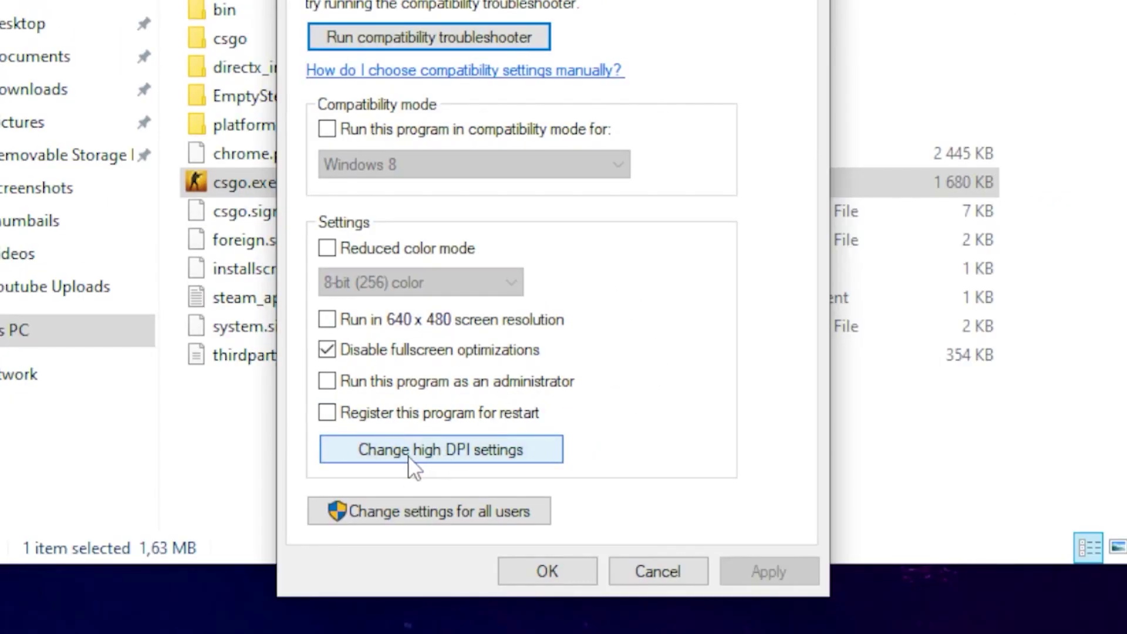
{"action": "left_click", "coordinate": [428, 460]}
{"action": "left_click", "coordinate": [406, 404]}
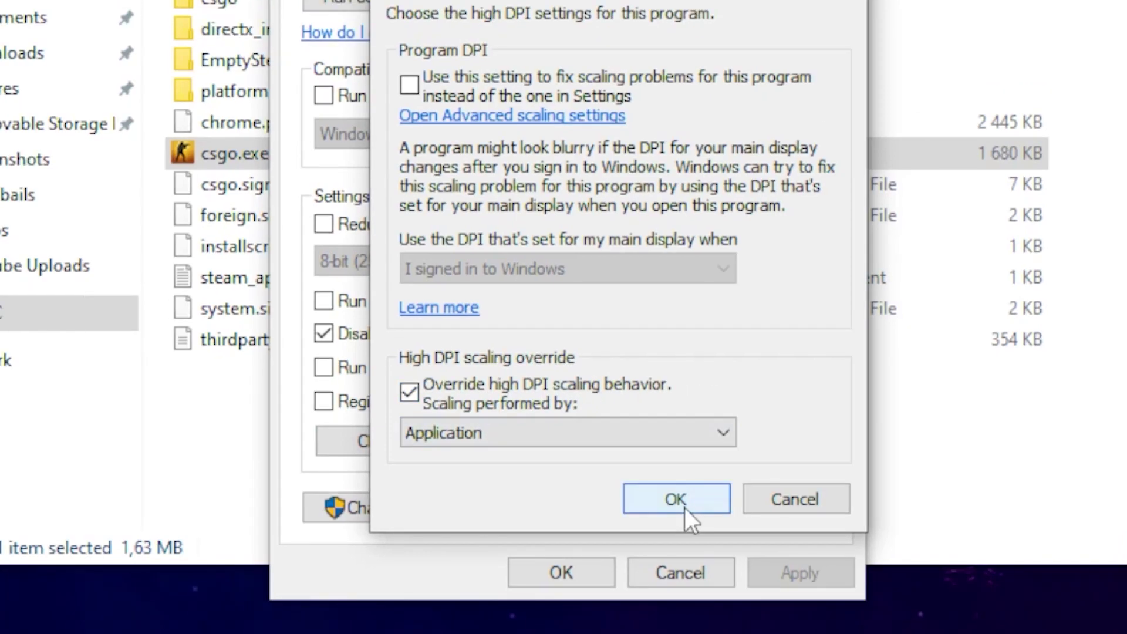
{"action": "left_click", "coordinate": [681, 515]}
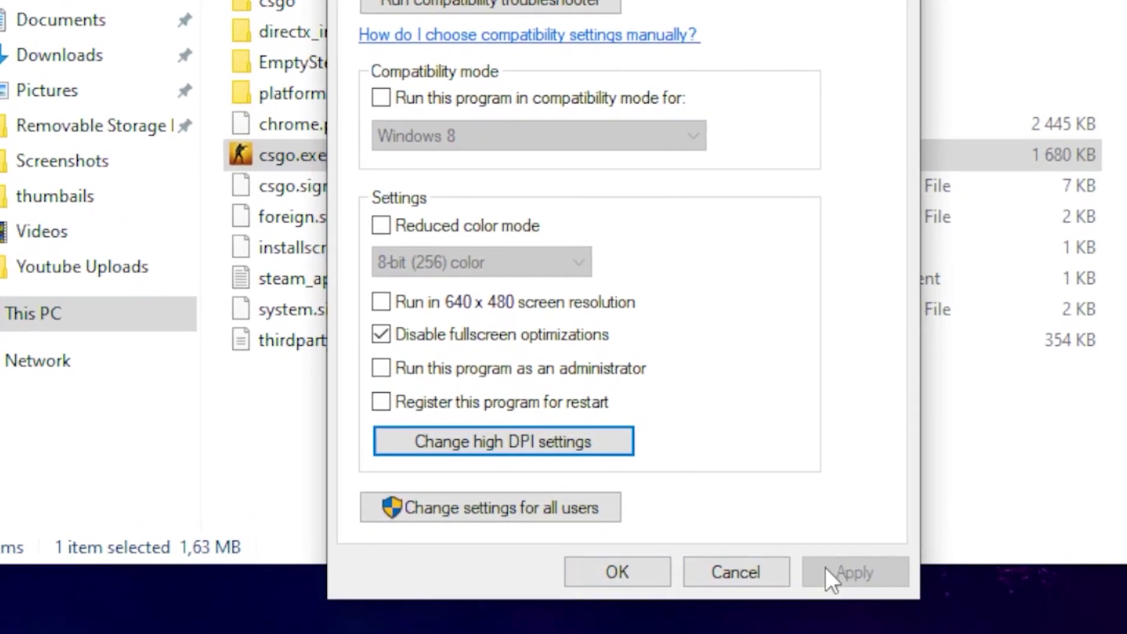
{"action": "left_click", "coordinate": [633, 568]}
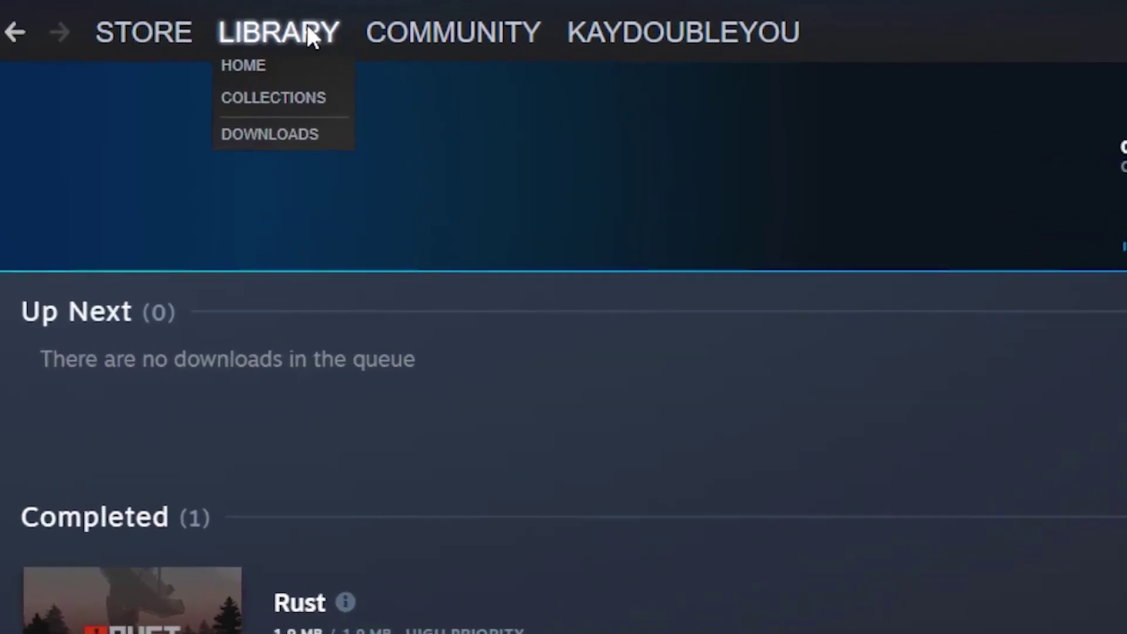
- Check CS:GO's launch options in Steam properties: -novid +mat_quene_mode -1 +r_dynamic 0 -high
{"action": "left_click", "coordinate": [294, 30]}
{"action": "right_click", "coordinate": [190, 383]}
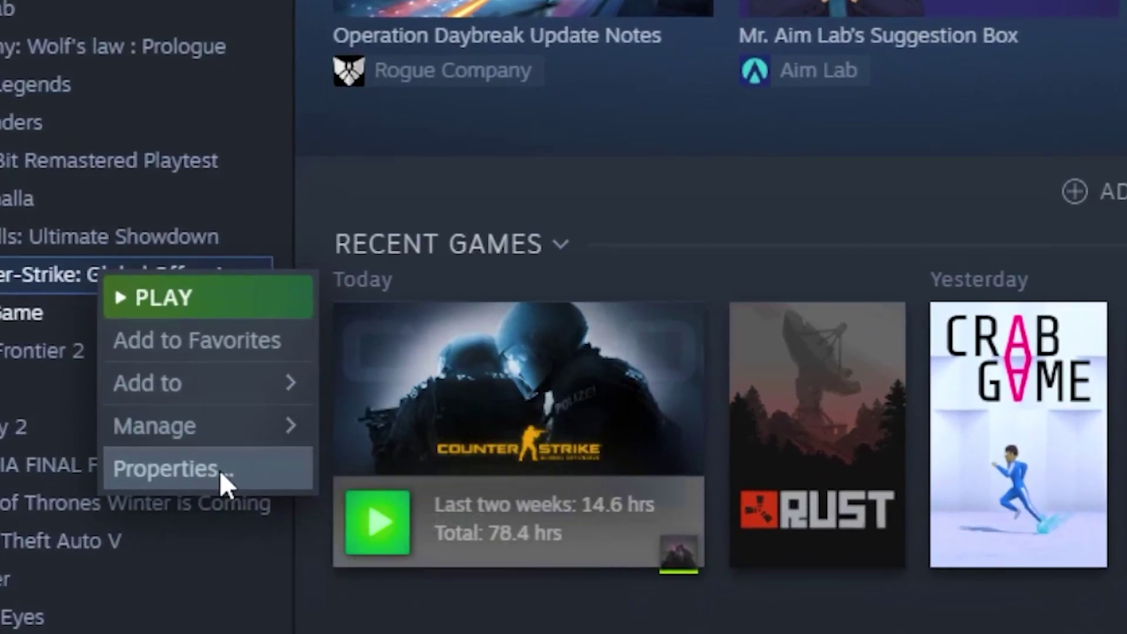
{"action": "left_click", "coordinate": [219, 469]}
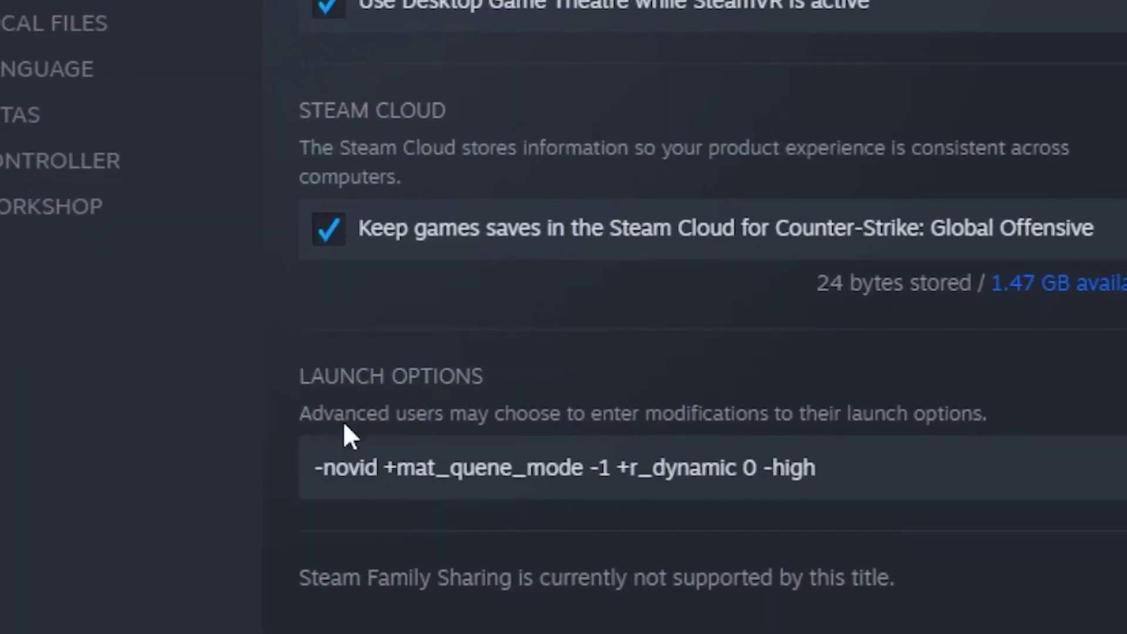
{"action": "left_click_drag", "start_coordinate": [315, 473], "coordinate": [885, 465]}
{"action": "left_click", "coordinate": [854, 463]}
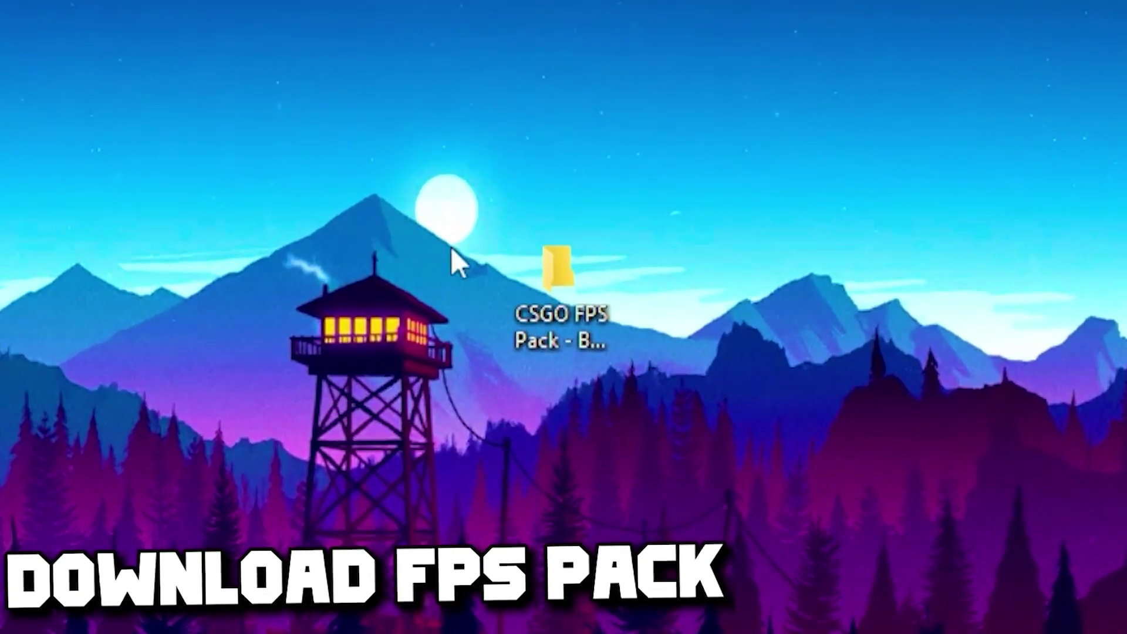
- Select autoexec.cfg and config.cfg in CSGO FPS Pack\1- Settings Configuration
{"action": "left_click", "coordinate": [530, 300]}
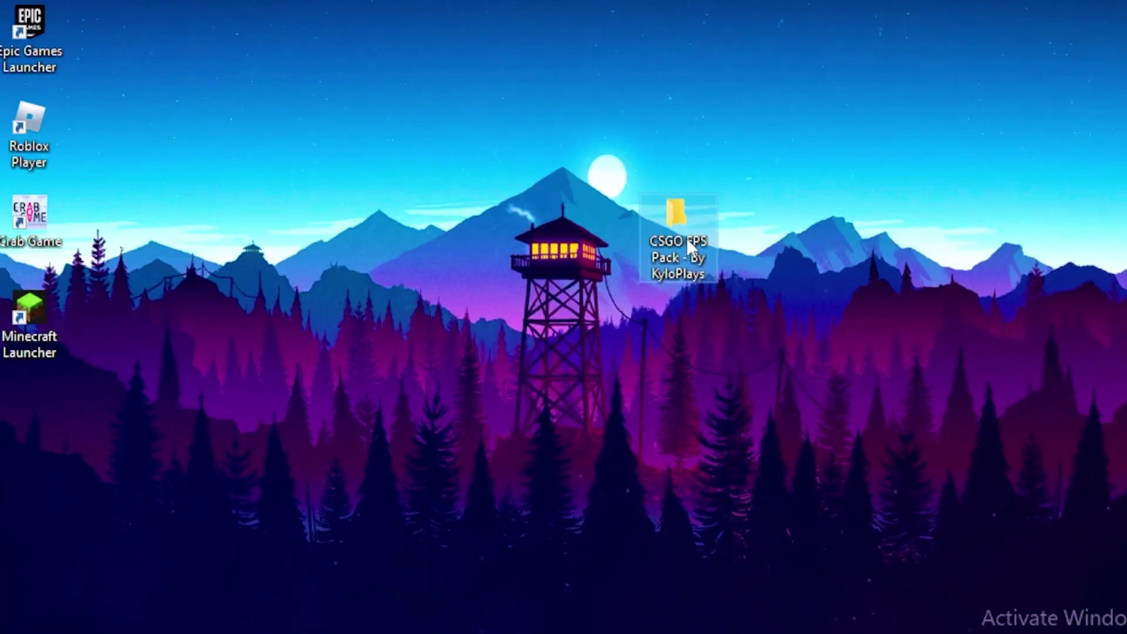
{"action": "double_click", "coordinate": [686, 236]}
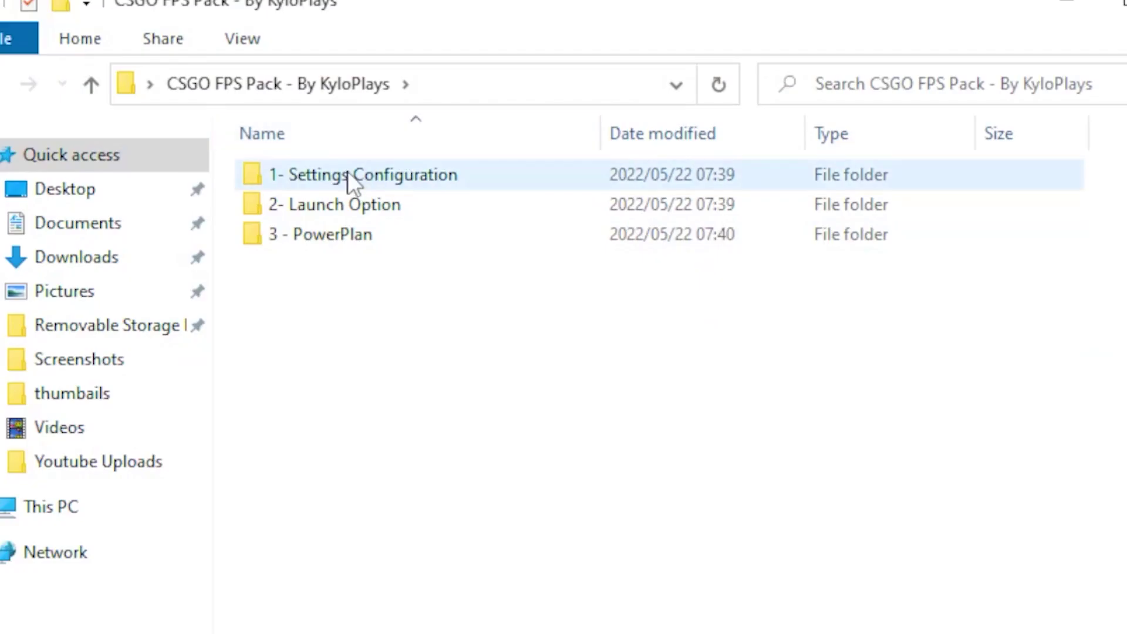
{"action": "double_click", "coordinate": [368, 171]}
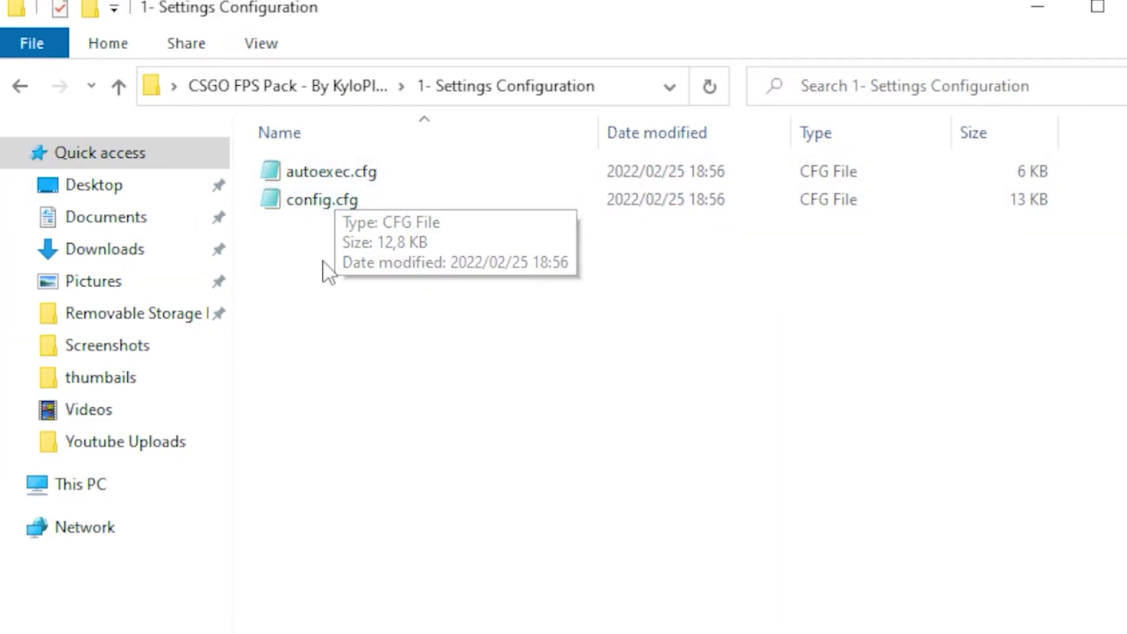
{"action": "left_click_drag", "start_coordinate": [343, 267], "coordinate": [370, 171]}
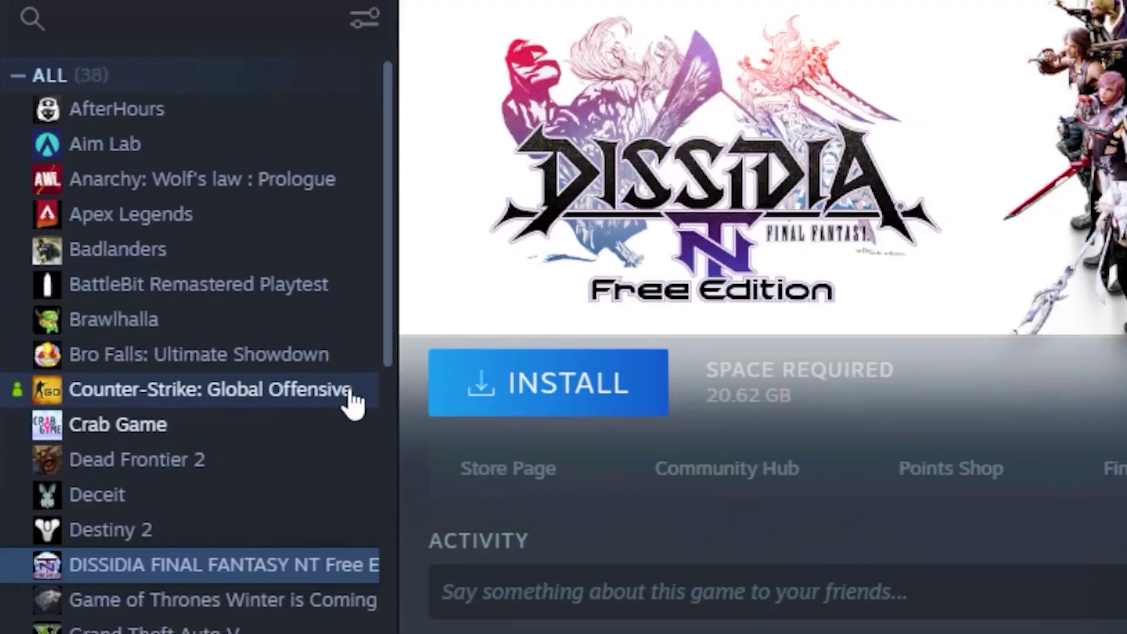
- Browse CS:GO's local files from its Steam properties to reach the install folder
{"action": "right_click", "coordinate": [284, 397]}
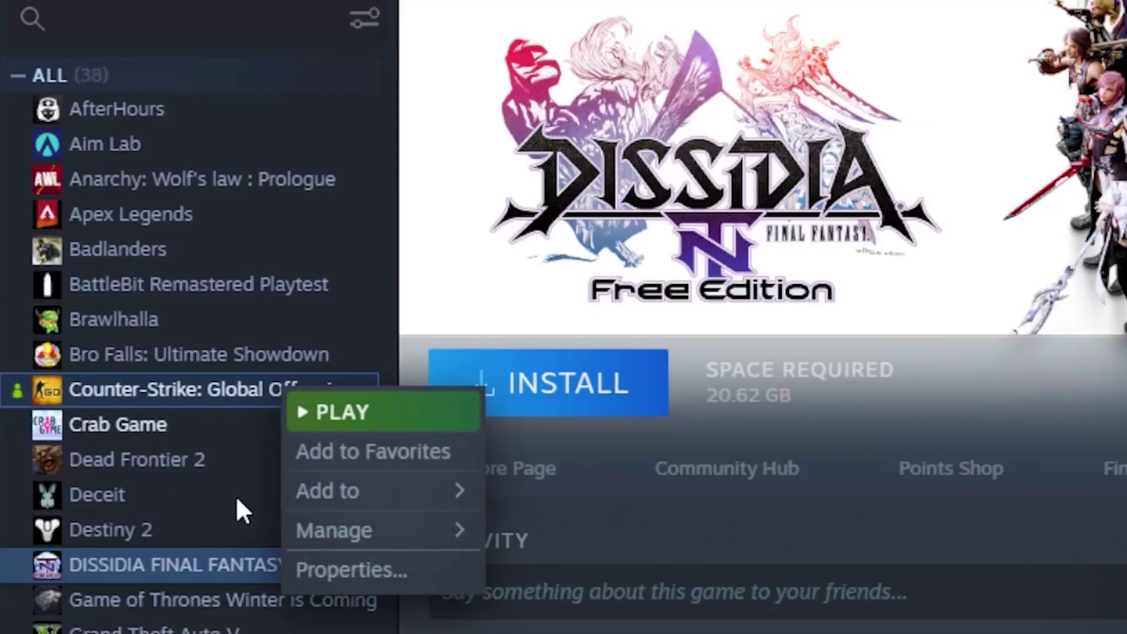
{"action": "left_click", "coordinate": [345, 572]}
{"action": "left_click", "coordinate": [159, 256]}
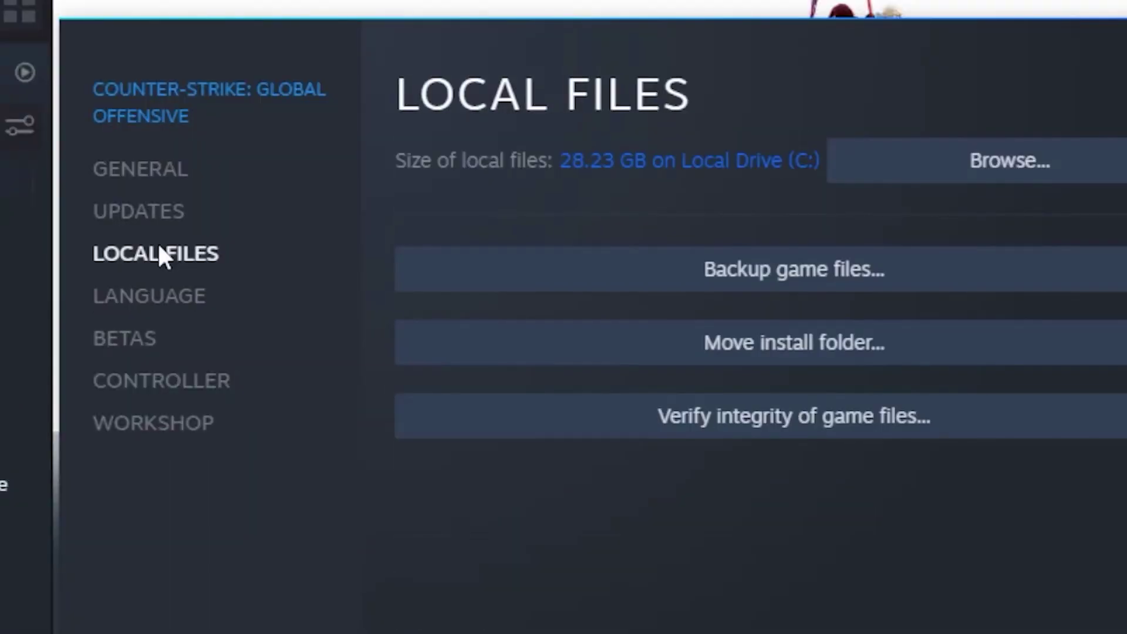
{"action": "left_click", "coordinate": [782, 167]}
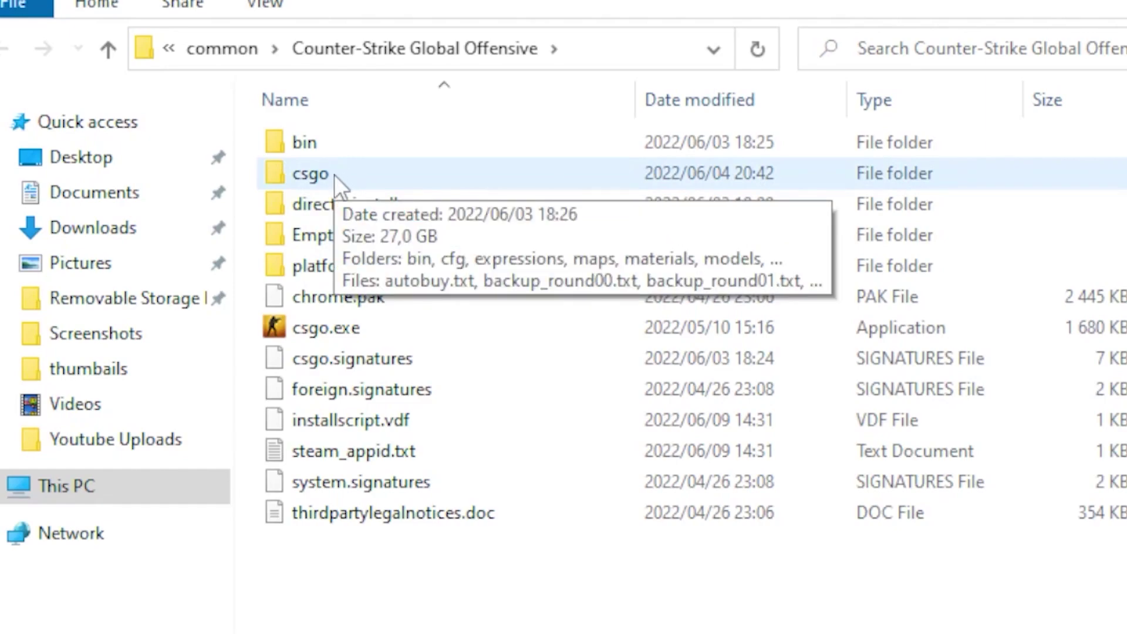
- Paste autoexec.cfg and config.cfg into the game's csgo\cfg folder
{"action": "double_click", "coordinate": [334, 174]}
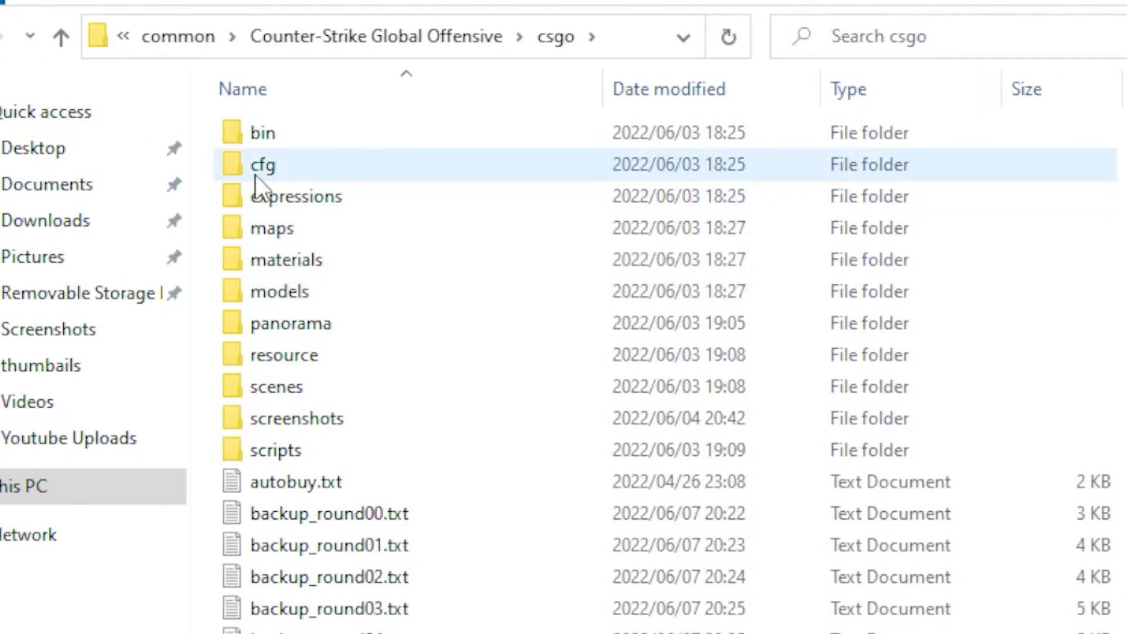
{"action": "double_click", "coordinate": [294, 167]}
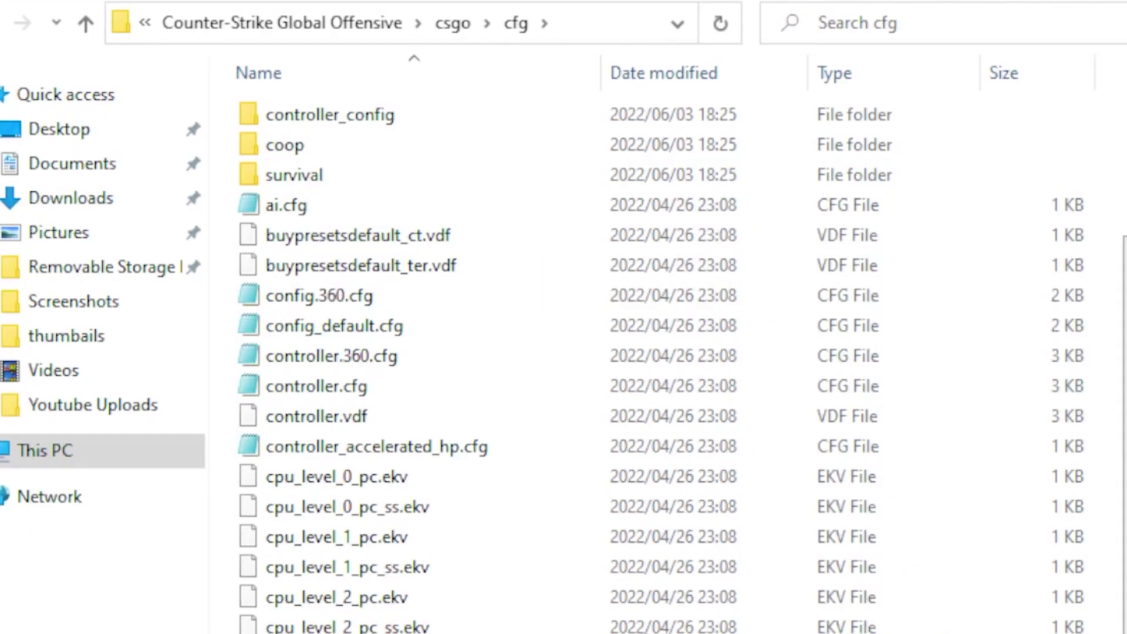
{"action": "key", "text": "ctrl+v"}
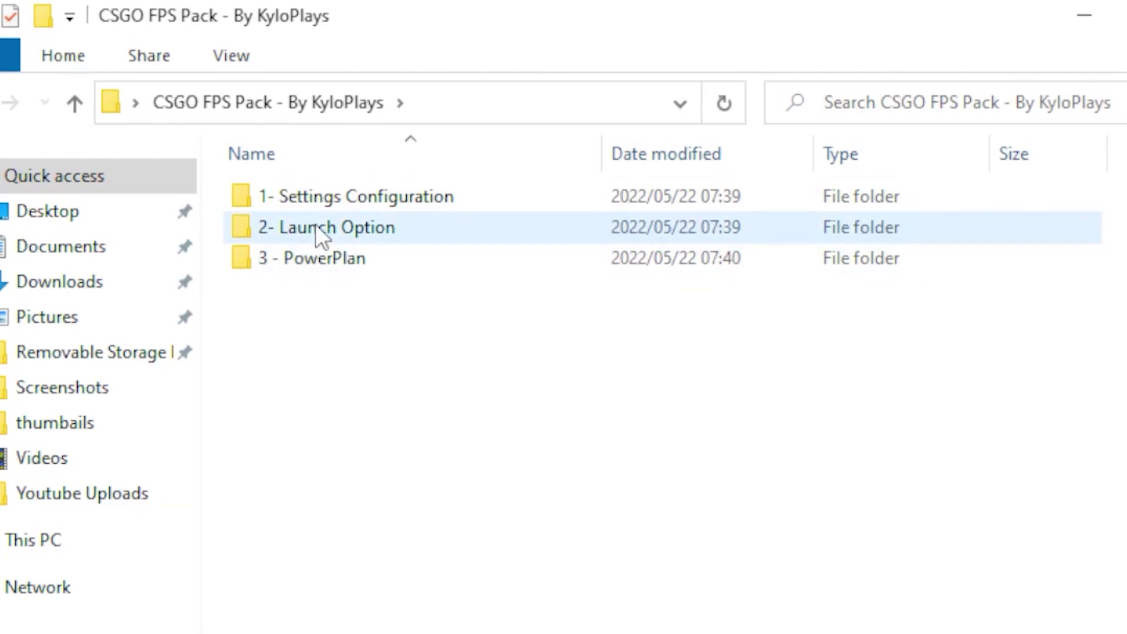
{"action": "double_click", "coordinate": [351, 261]}
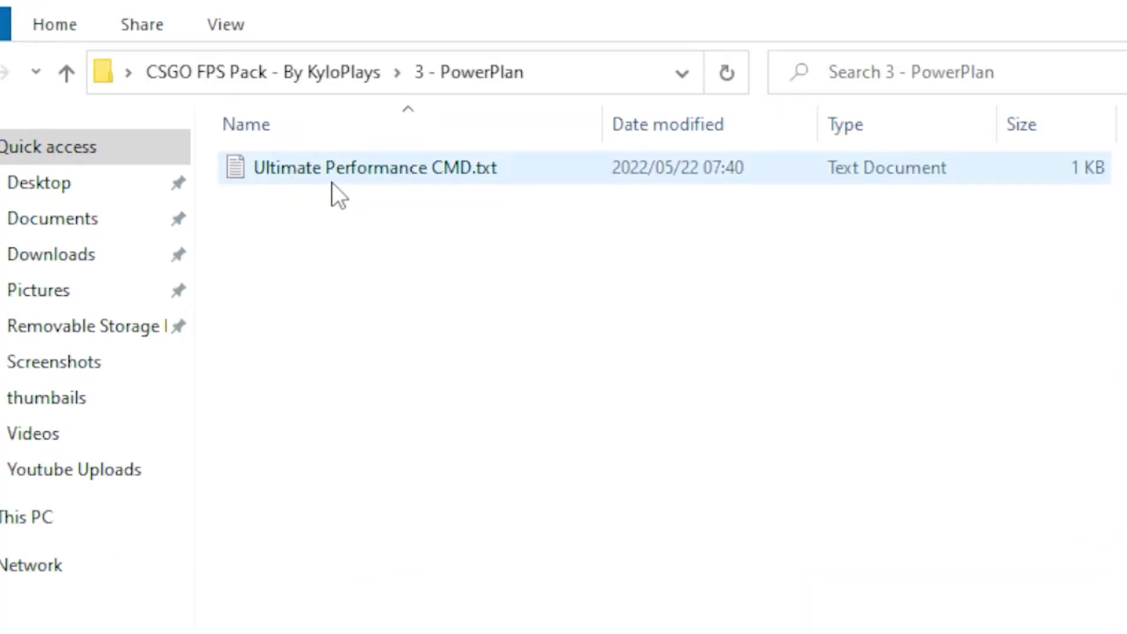
- Copy the powercfg -duplicatescheme command from Ultimate Performance CMD.txt in Notepad
{"action": "double_click", "coordinate": [340, 170]}
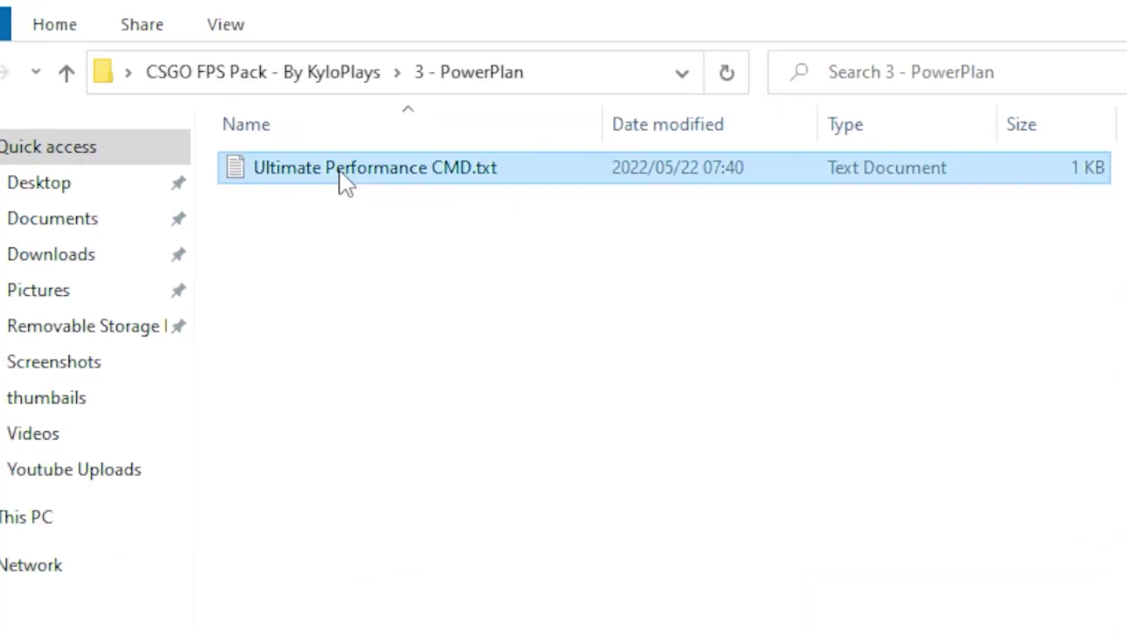
{"action": "left_click_drag", "start_coordinate": [747, 118], "coordinate": [53, 117]}
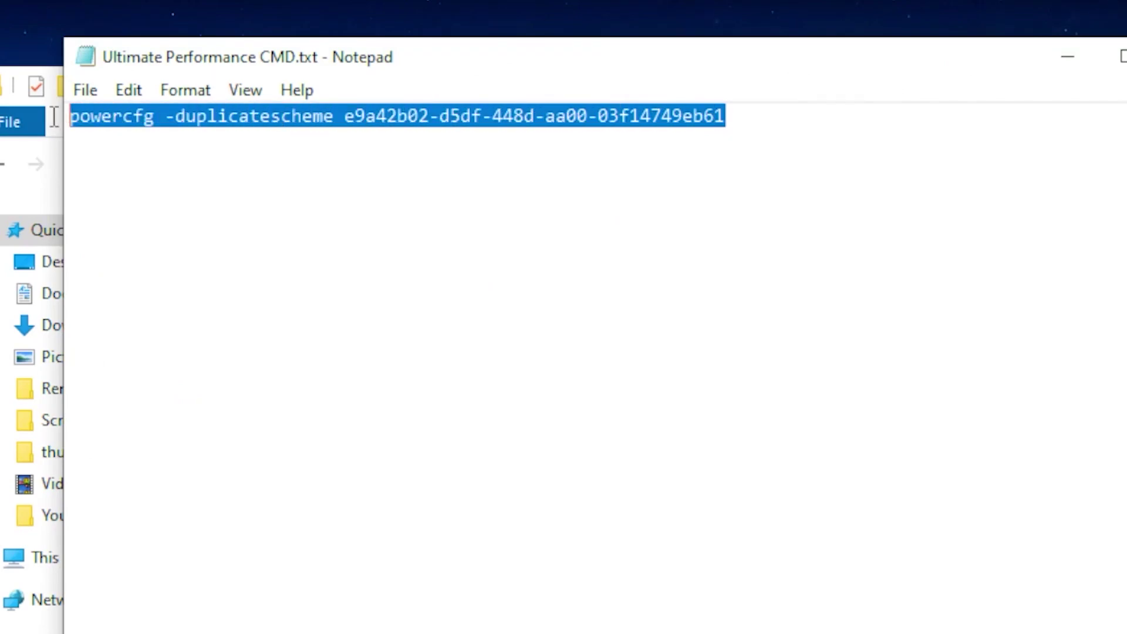
{"action": "right_click", "coordinate": [259, 121]}
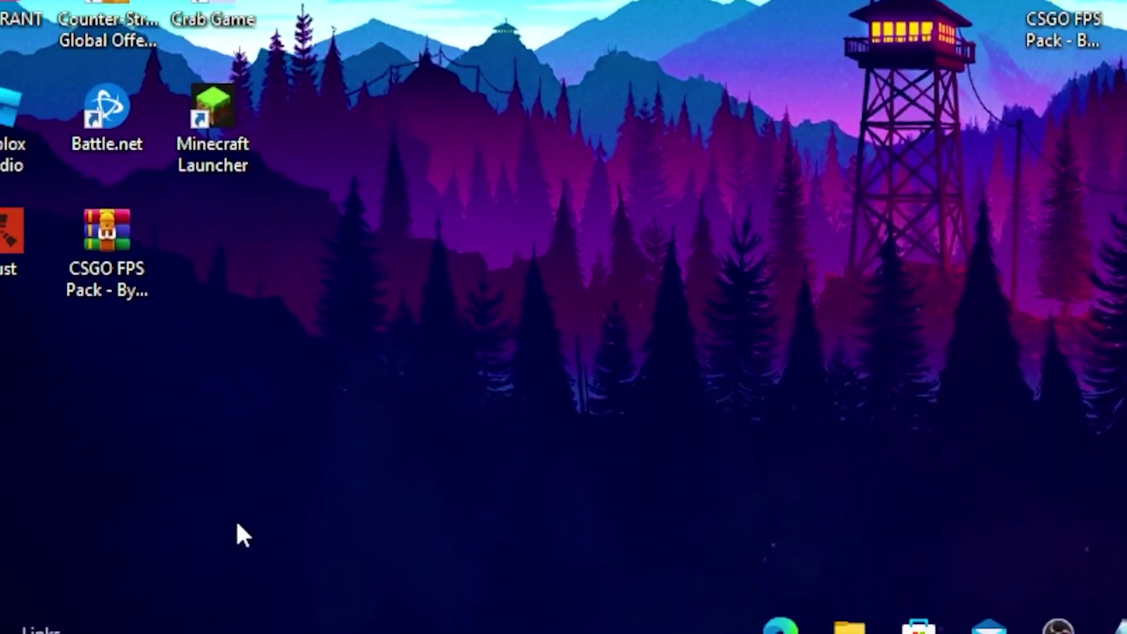
- Run the copied powercfg -duplicatescheme command in an administrator Command Prompt
{"action": "key", "text": "super"}
{"action": "type", "text": "cm"}
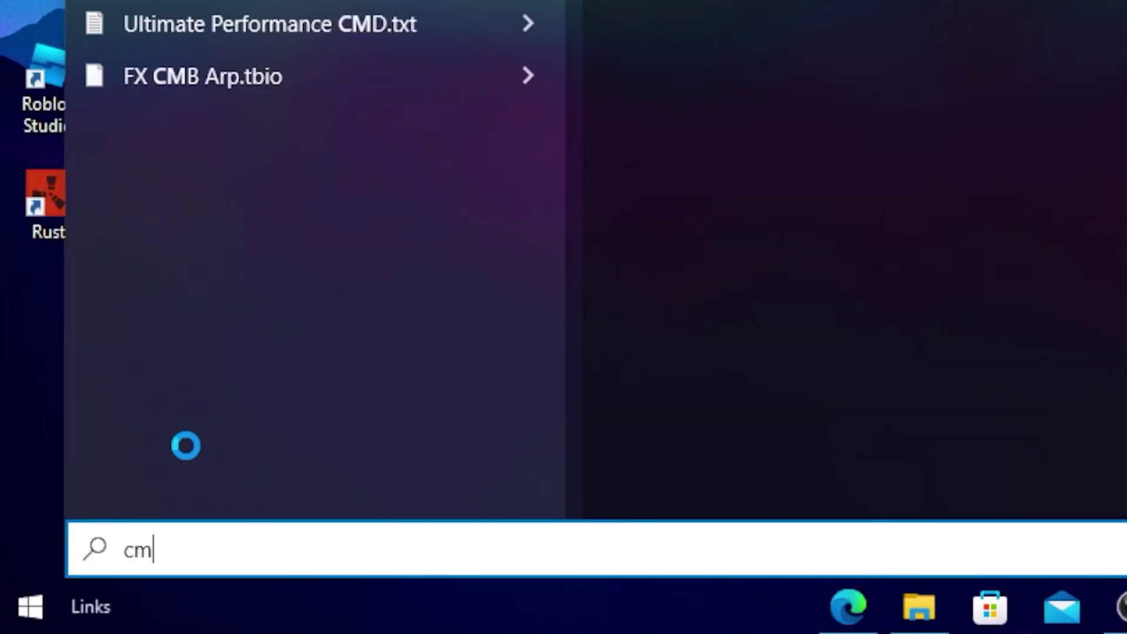
{"action": "left_click", "coordinate": [591, 325]}
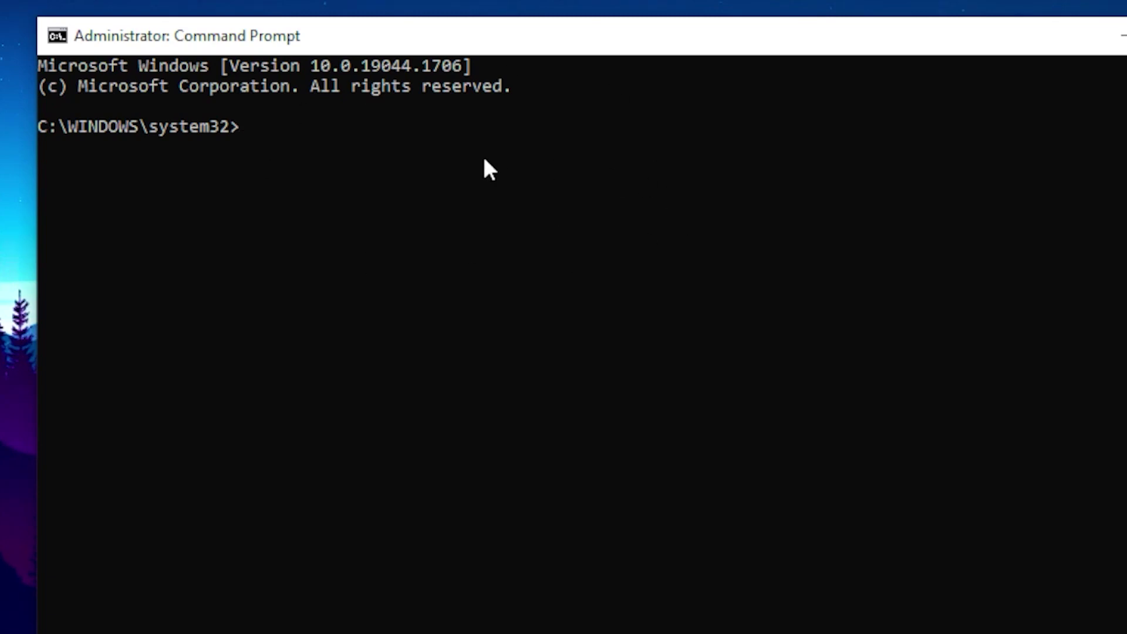
{"action": "key", "text": "ctrl+v"}
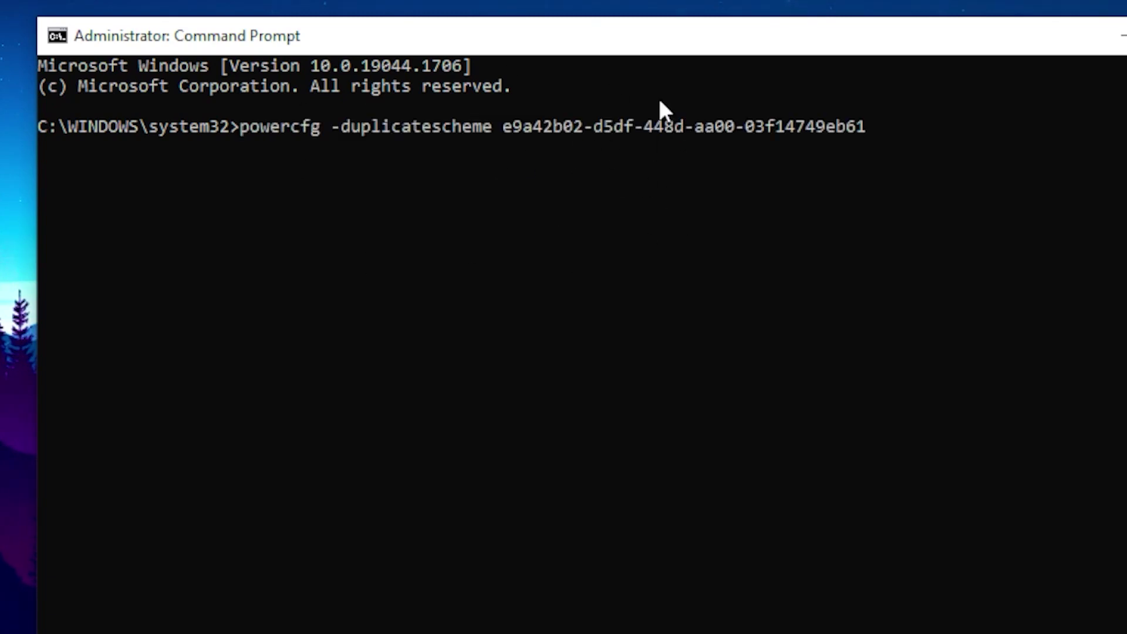
{"action": "key", "text": "Return"}
{"action": "left_click", "coordinate": [335, 186]}
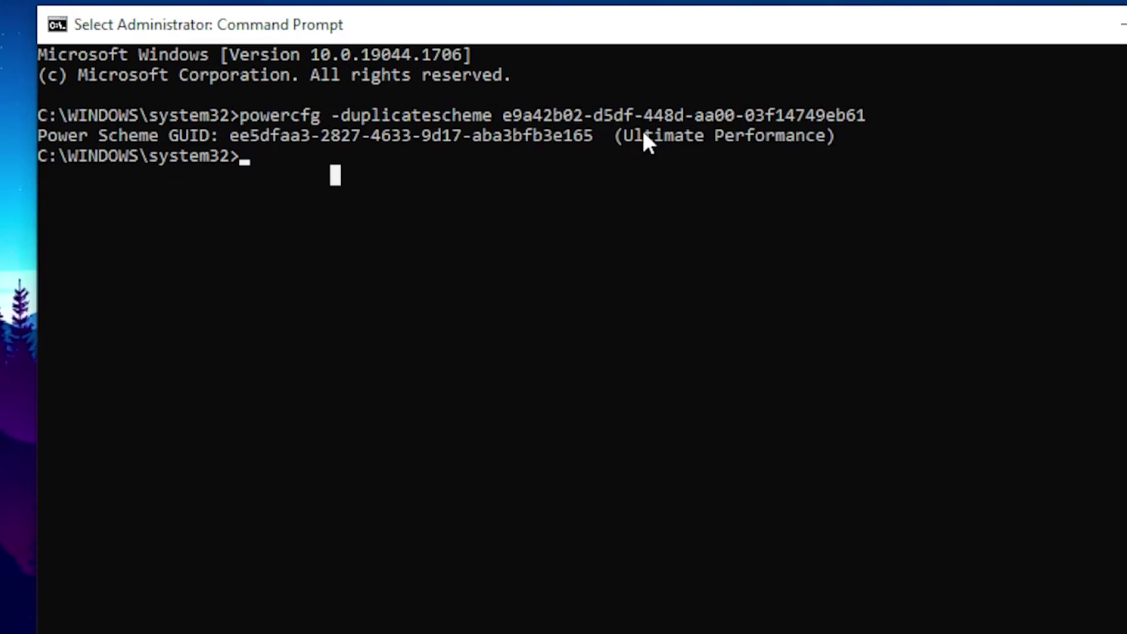
{"action": "left_click_drag", "start_coordinate": [626, 135], "coordinate": [702, 139]}
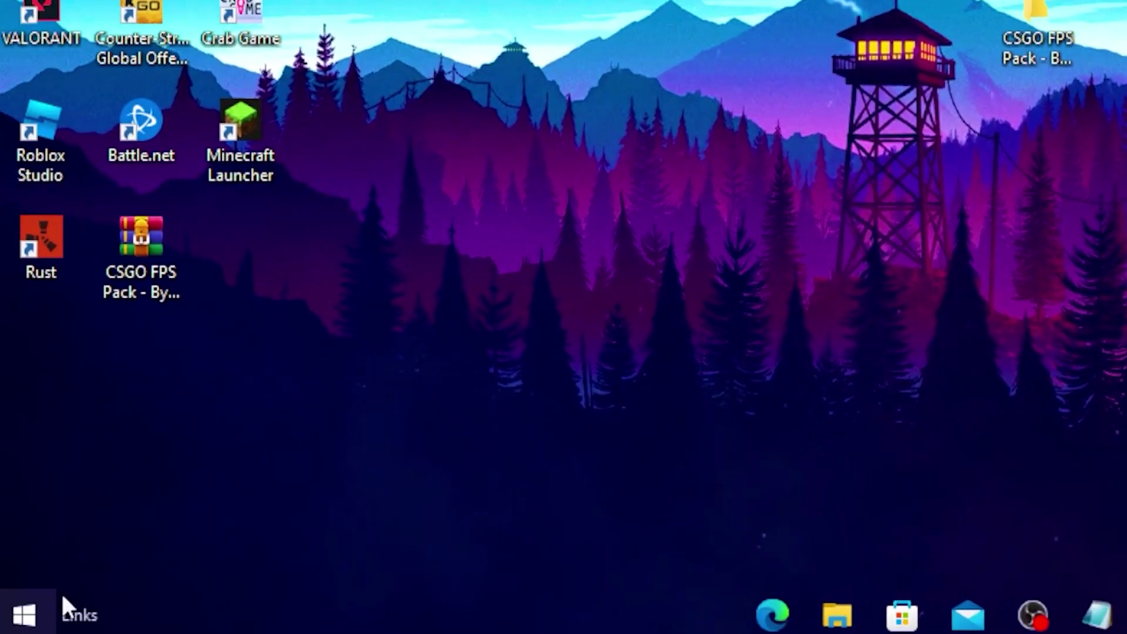
- Search 'power' from Start and open Choose a power plan in Control Panel
{"action": "left_click", "coordinate": [20, 613]}
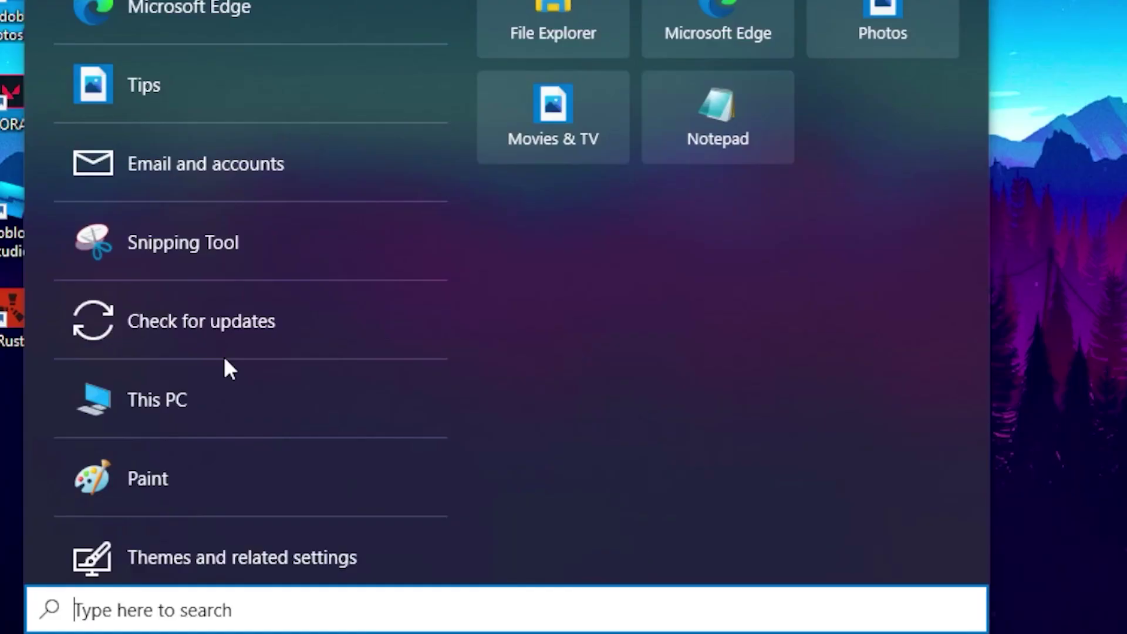
{"action": "type", "text": "power"}
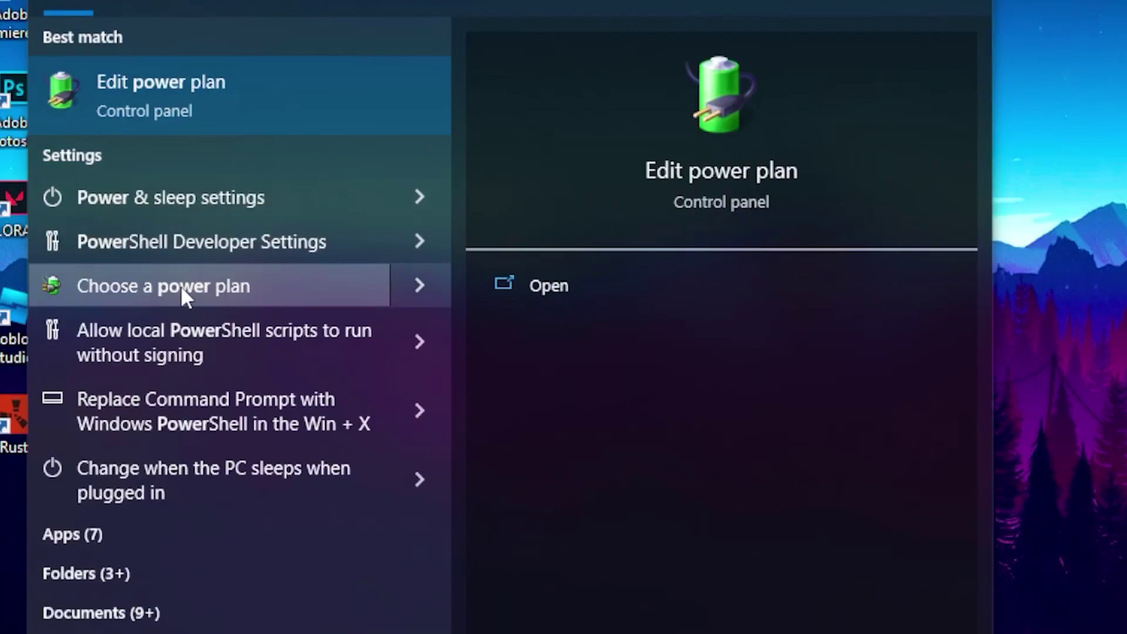
{"action": "left_click", "coordinate": [187, 286]}
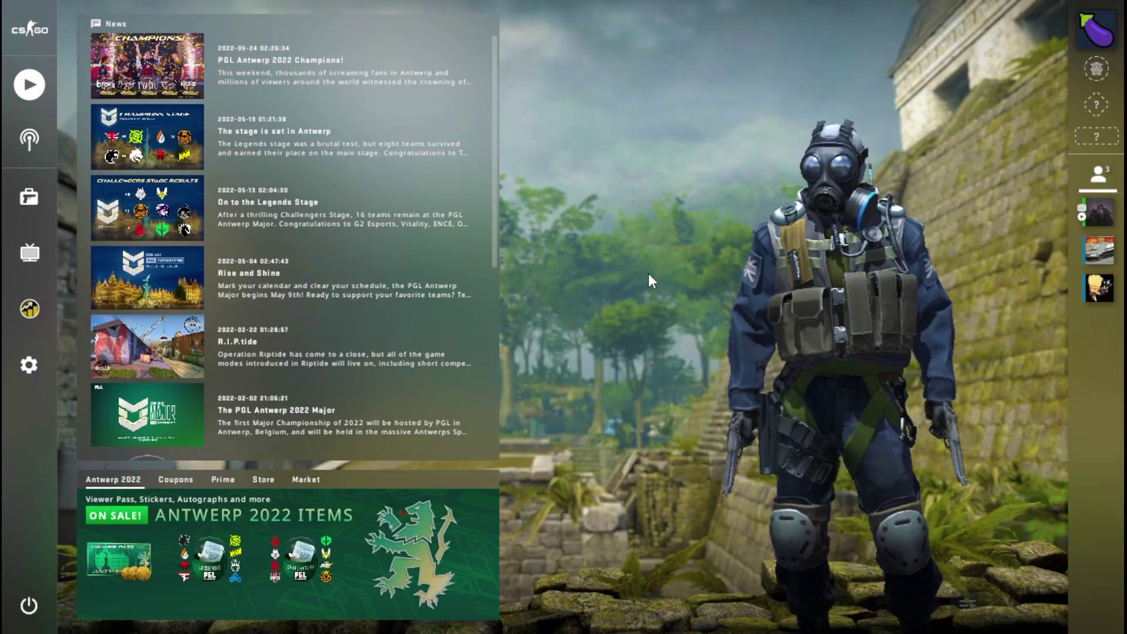
- In Advanced Video, set Global Shadow Quality to Very Low and review the Low detail options below
{"action": "left_click", "coordinate": [37, 360]}
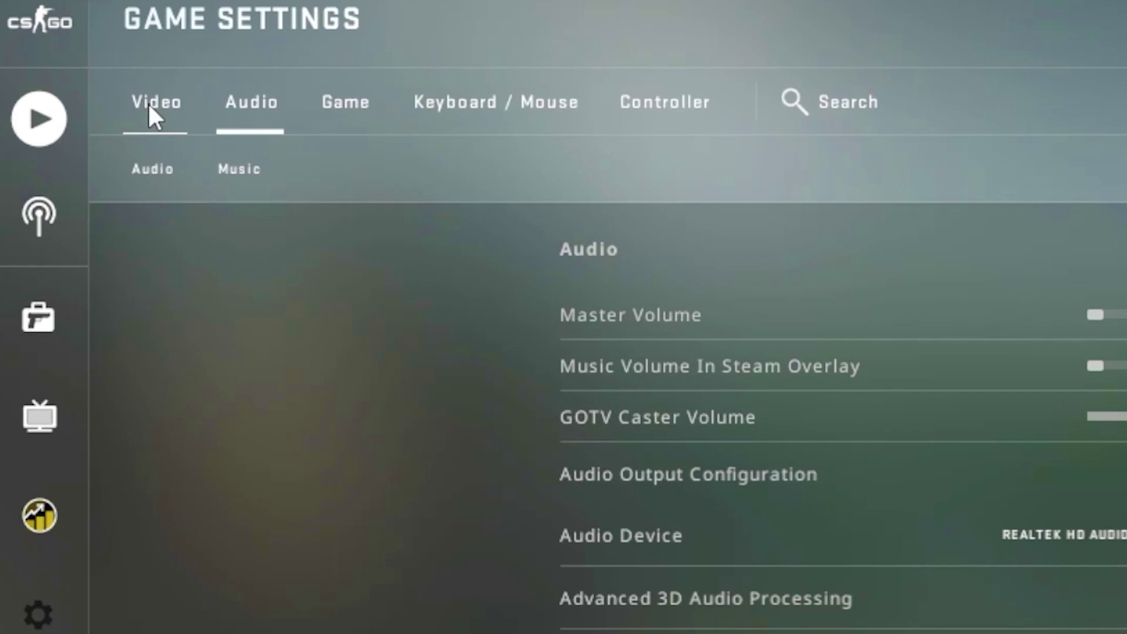
{"action": "left_click", "coordinate": [148, 103]}
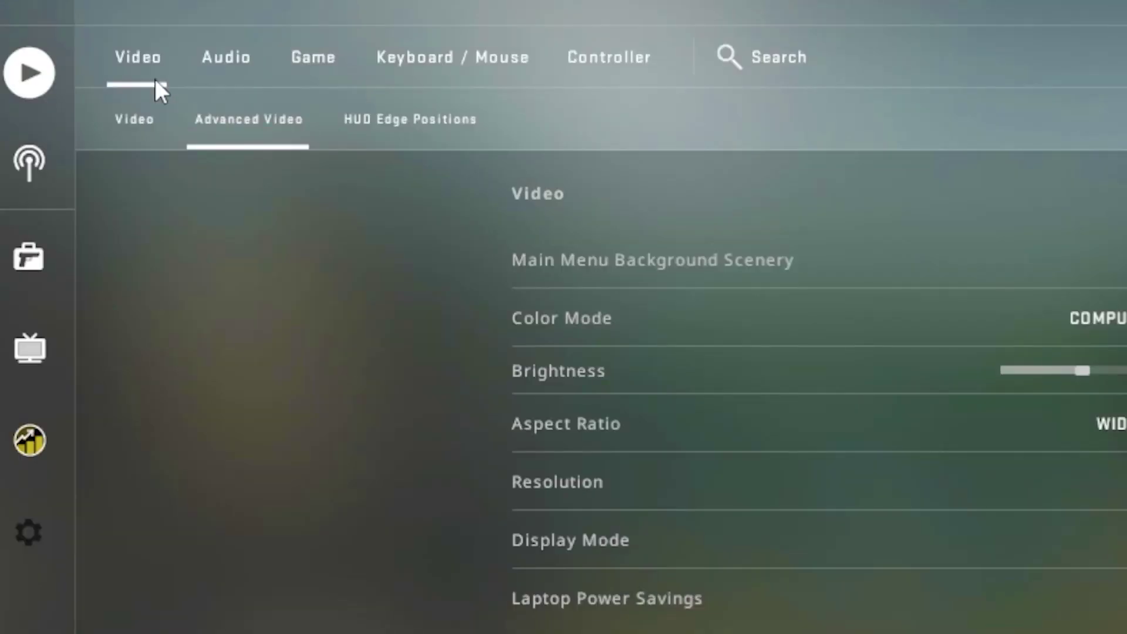
{"action": "left_click", "coordinate": [221, 119]}
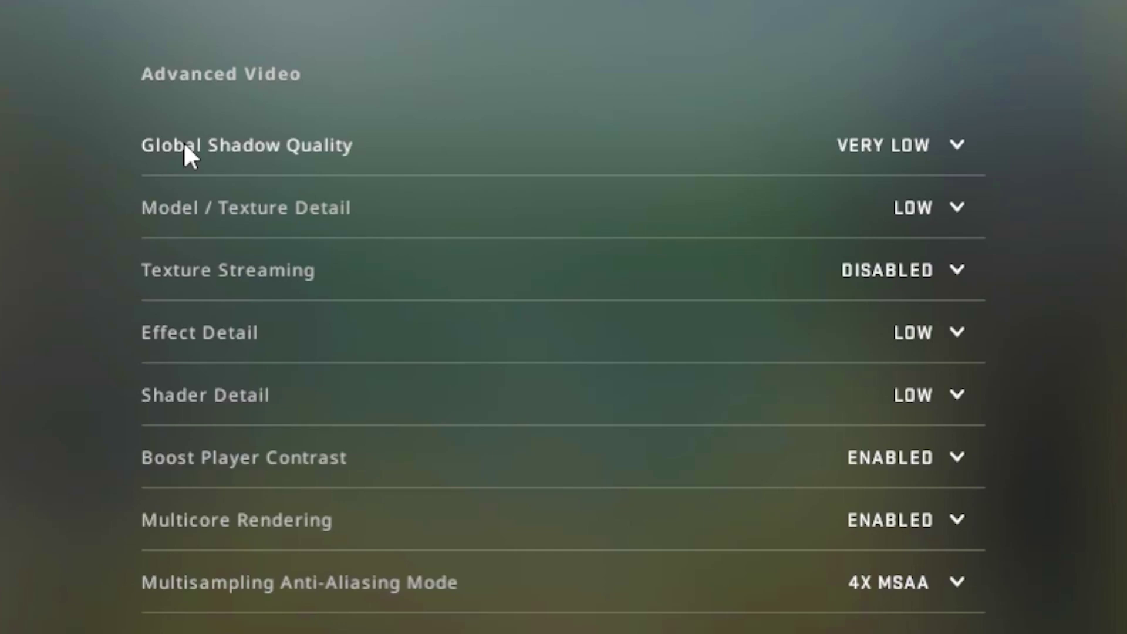
{"action": "left_click", "coordinate": [910, 145]}
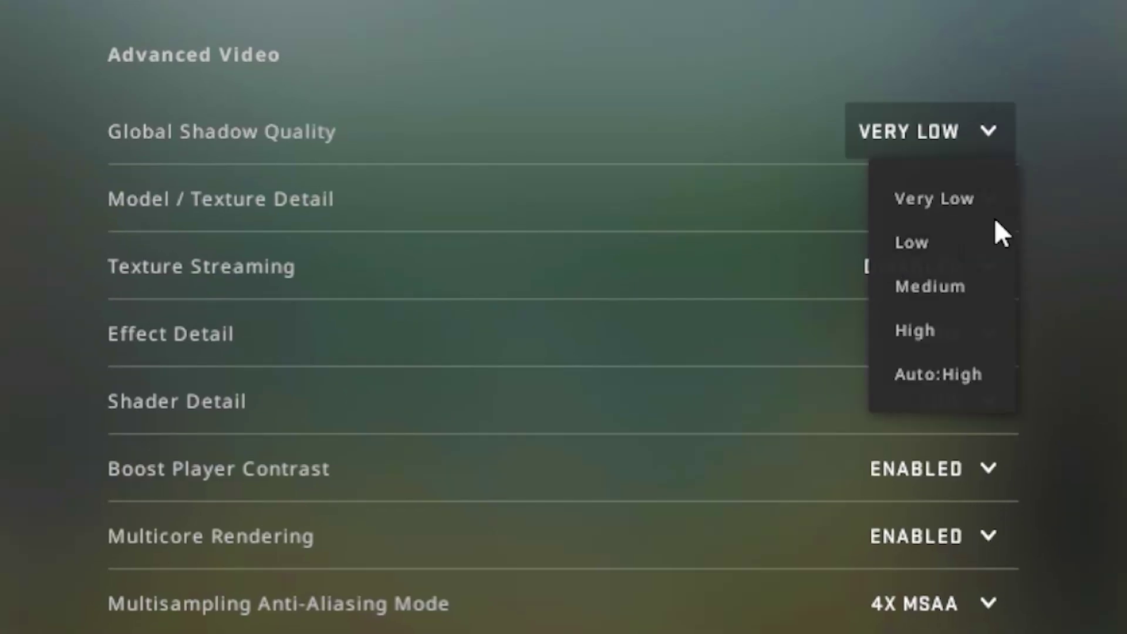
{"action": "left_click", "coordinate": [915, 200]}
{"action": "mouse_move", "coordinate": [200, 226]}
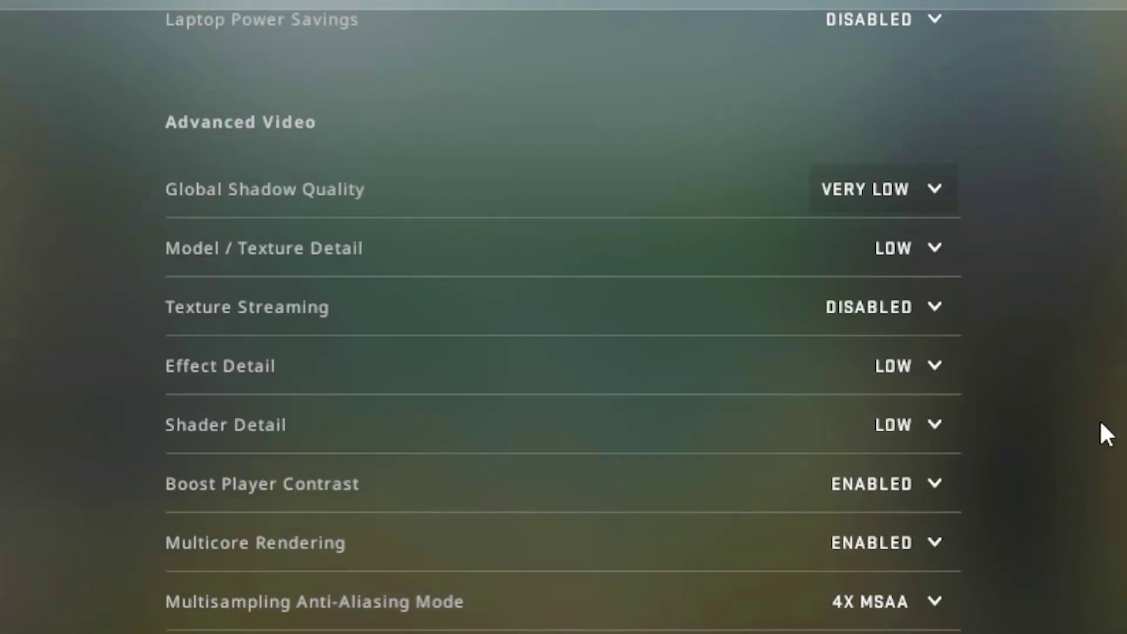
{"action": "mouse_move", "coordinate": [189, 414]}
{"action": "scroll", "coordinate": [176, 311], "scroll_direction": "down", "scroll_amount": 5}
{"action": "mouse_move", "coordinate": [176, 311]}
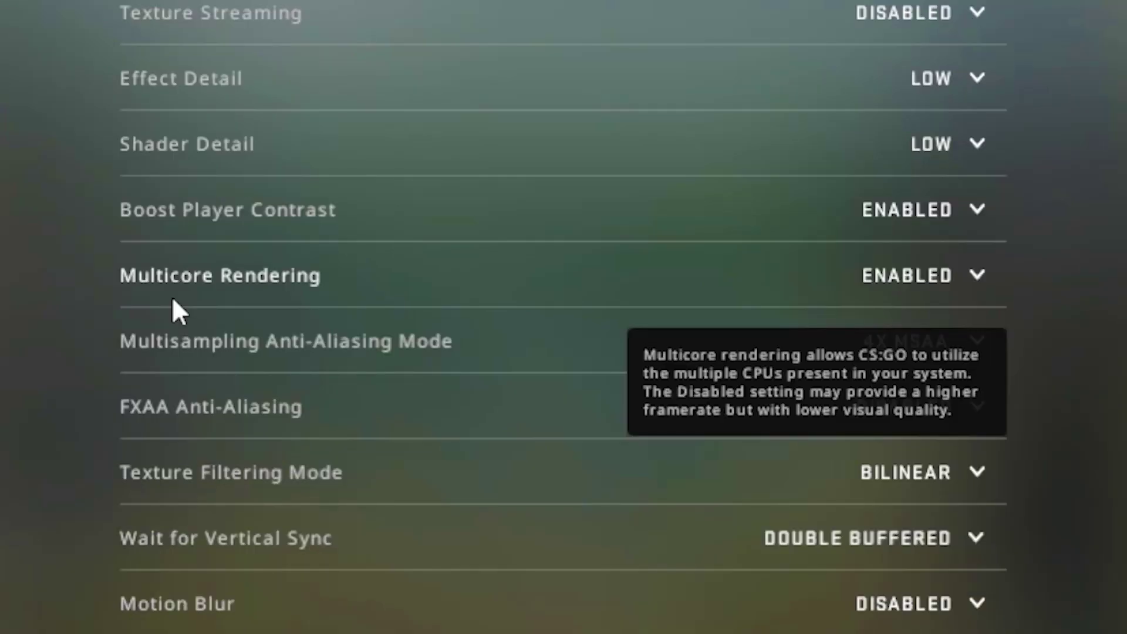
{"action": "mouse_move", "coordinate": [355, 354]}
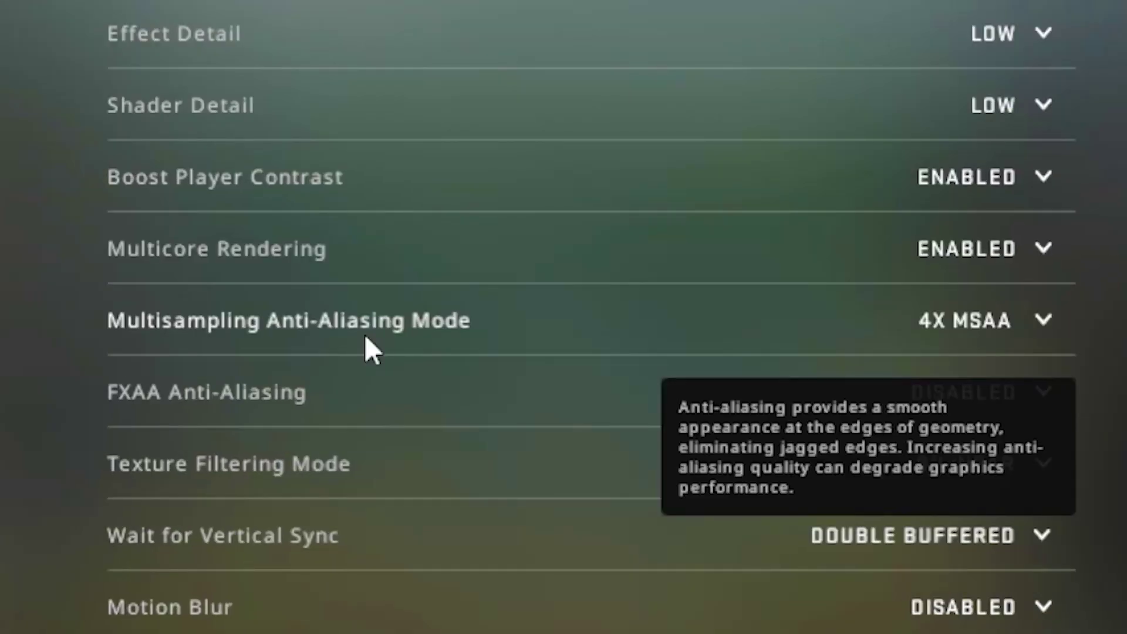